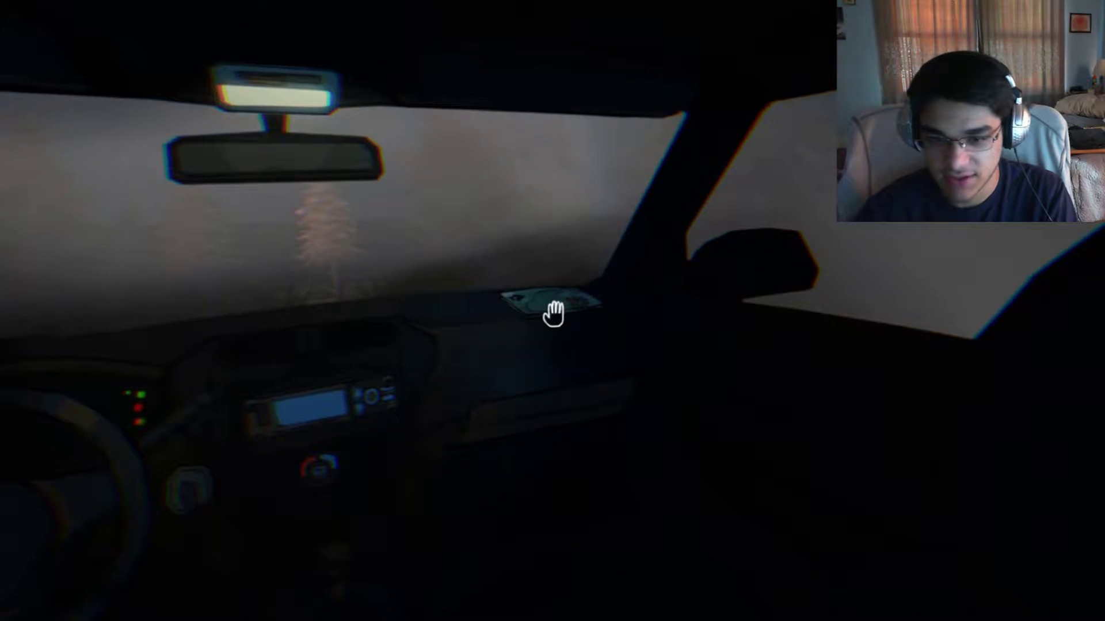
Pick up the Yooh National Parks map, read it, and put it down.
{"action": "left_click", "coordinate": [553, 314]}
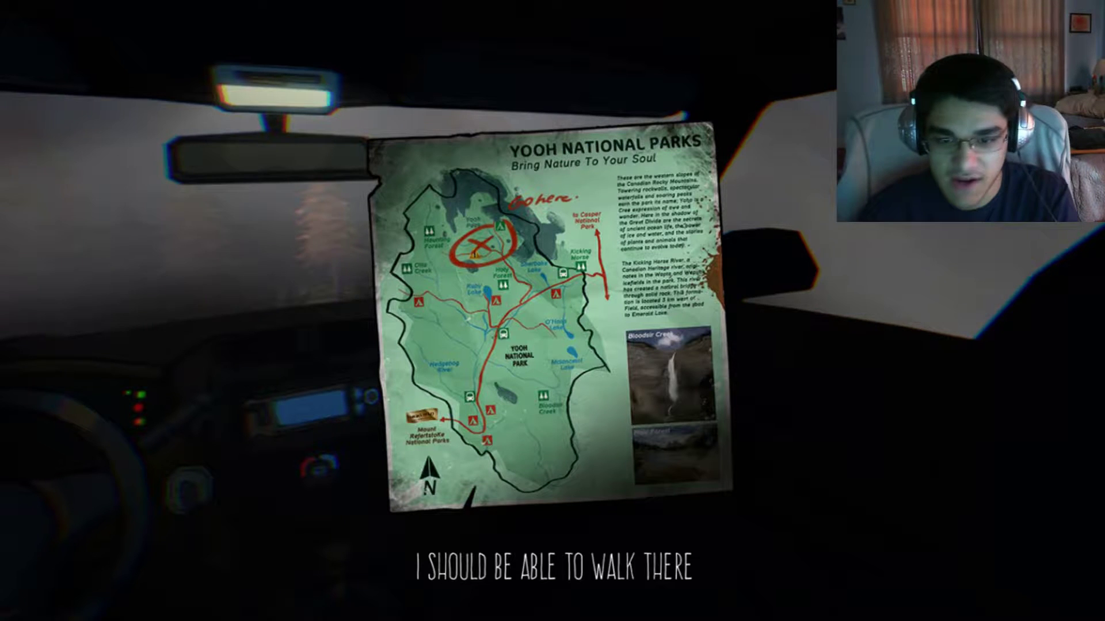
{"action": "left_click", "coordinate": [552, 312]}
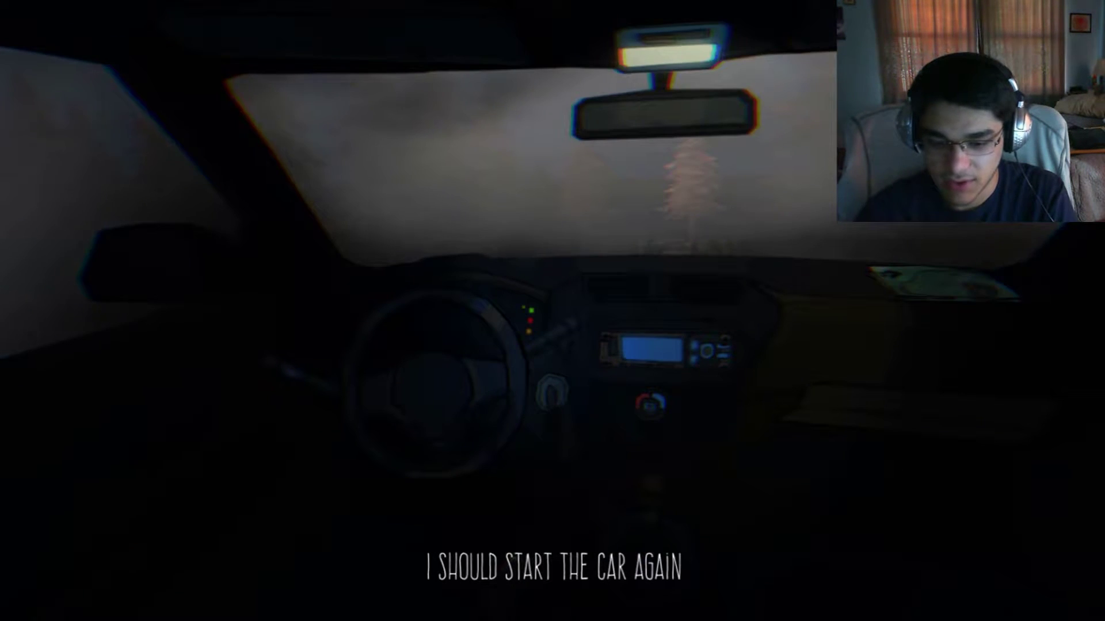
Try turning the ignition twice, learning the car key is needed.
{"action": "left_click", "coordinate": [551, 302]}
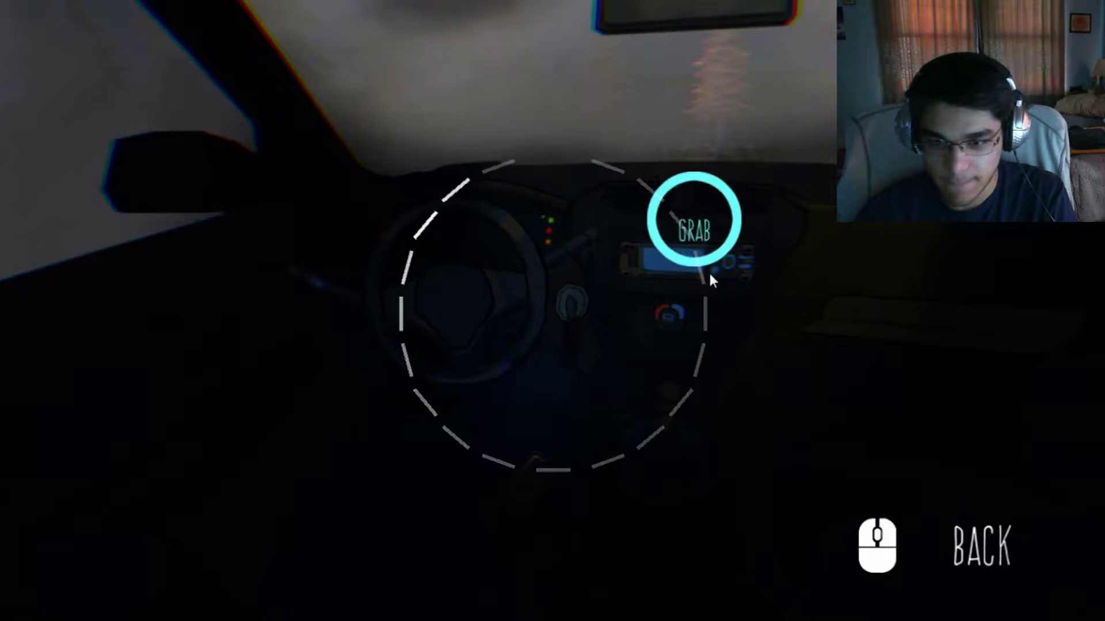
{"action": "left_click", "coordinate": [545, 152]}
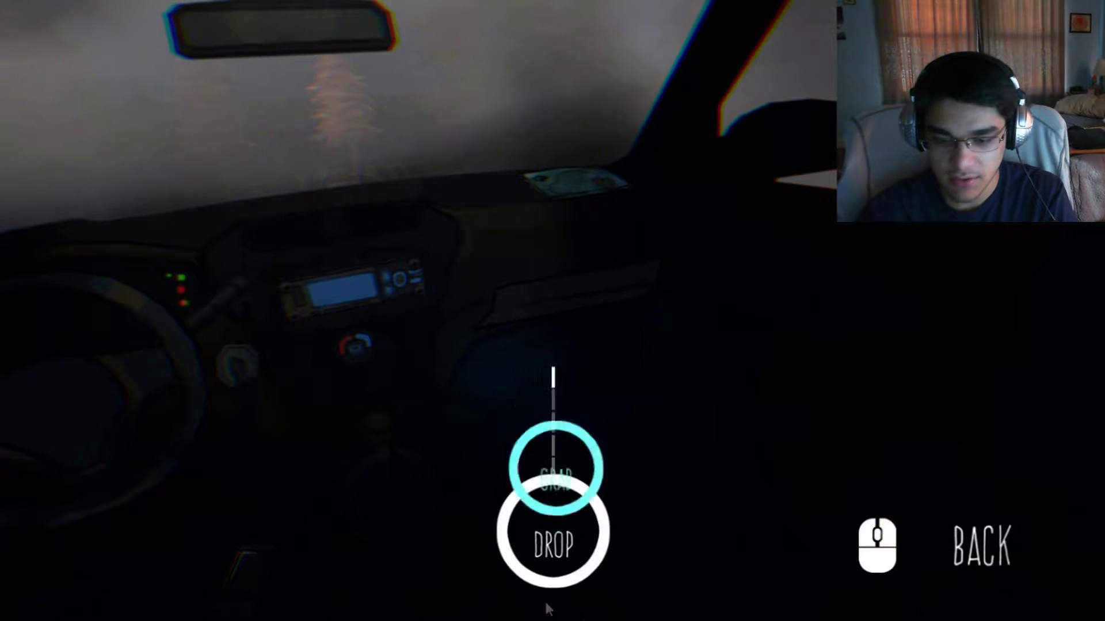
{"action": "left_click_drag", "start_coordinate": [557, 340], "coordinate": [584, 506]}
{"action": "left_click_drag", "start_coordinate": [575, 295], "coordinate": [553, 539]}
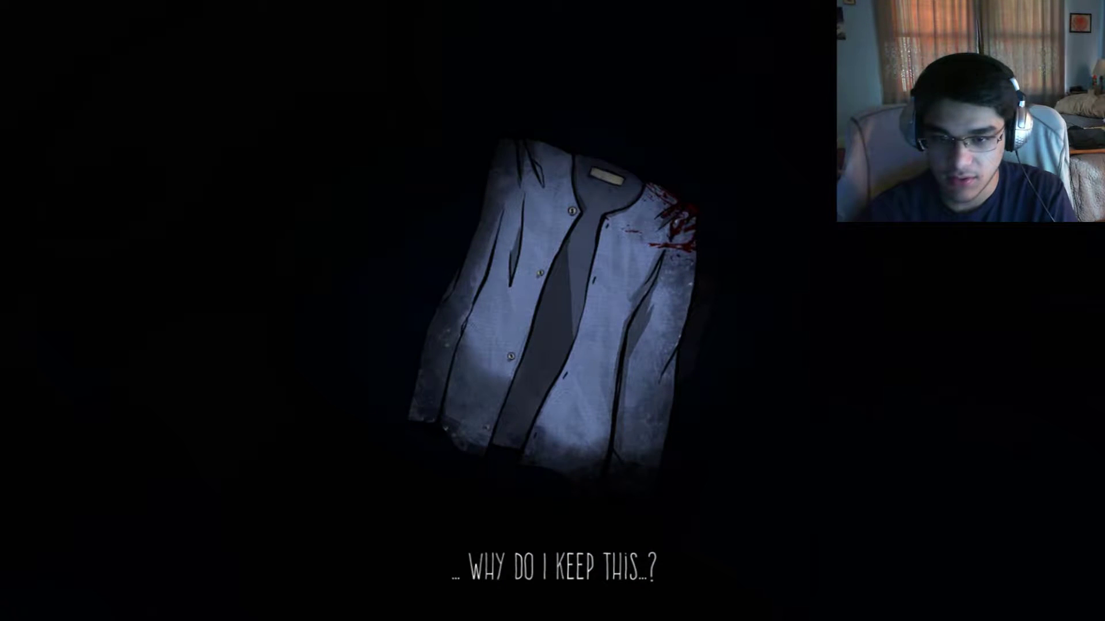
{"action": "left_click", "coordinate": [553, 314]}
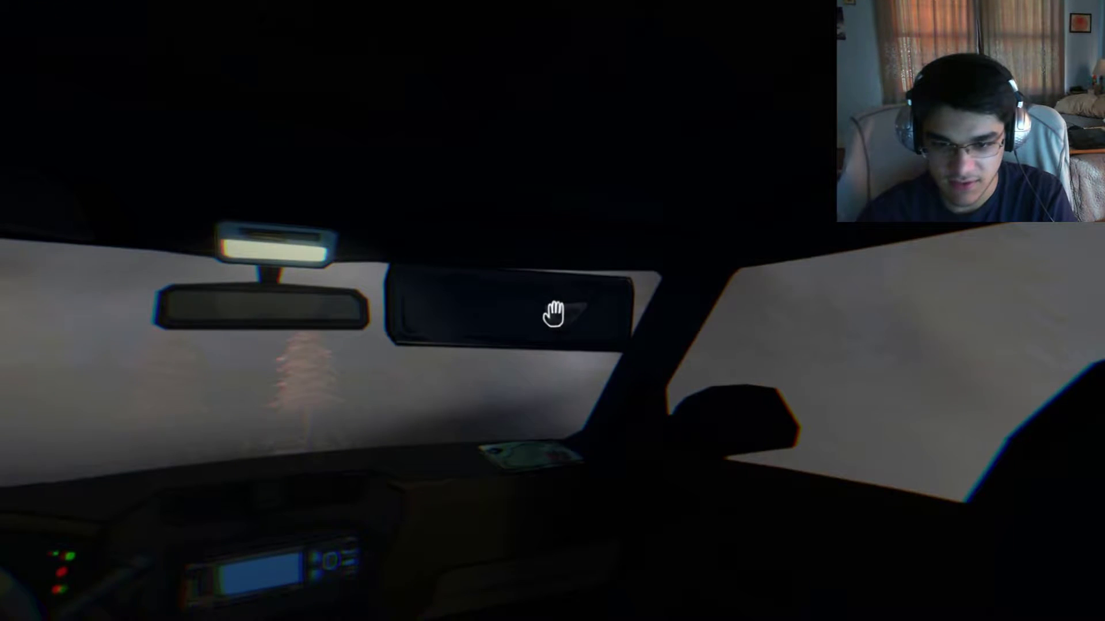
Examine the bloodied shirt, then take the GR.GARAGE card from the visor and dismiss it.
{"action": "left_click", "coordinate": [552, 314]}
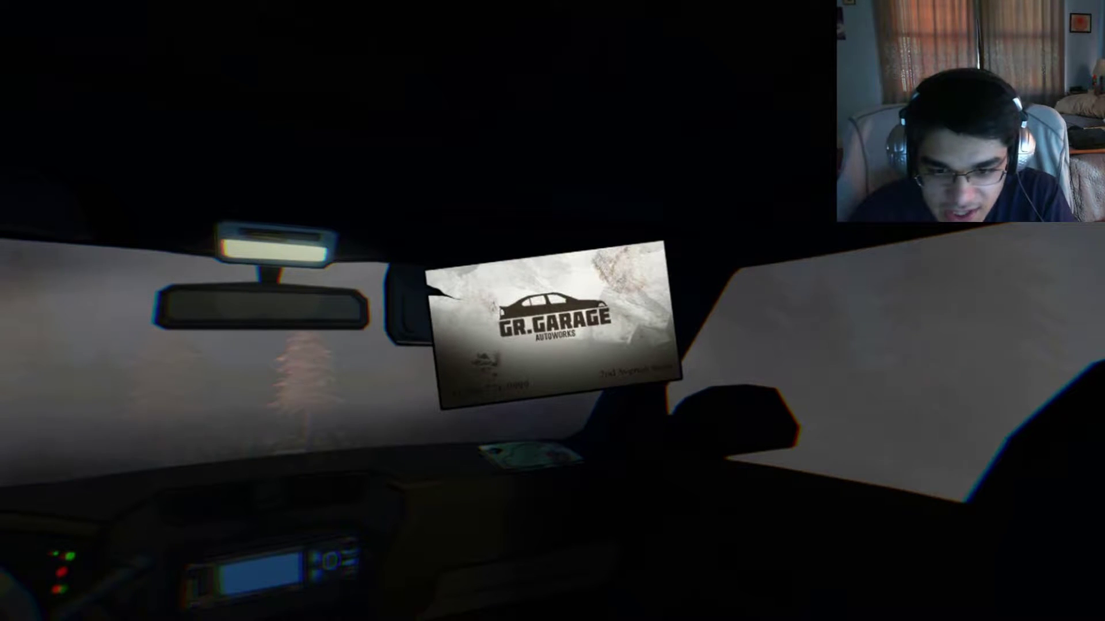
{"action": "left_click", "coordinate": [552, 314]}
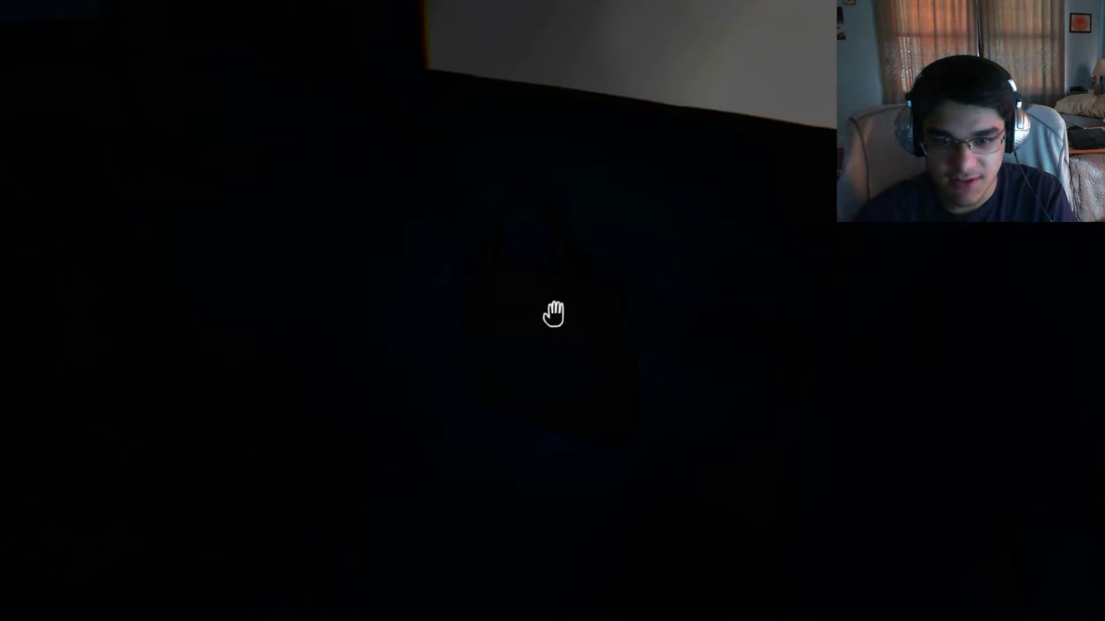
Open the handbag, check the driver's licence, and take out the key.
{"action": "left_click", "coordinate": [553, 314]}
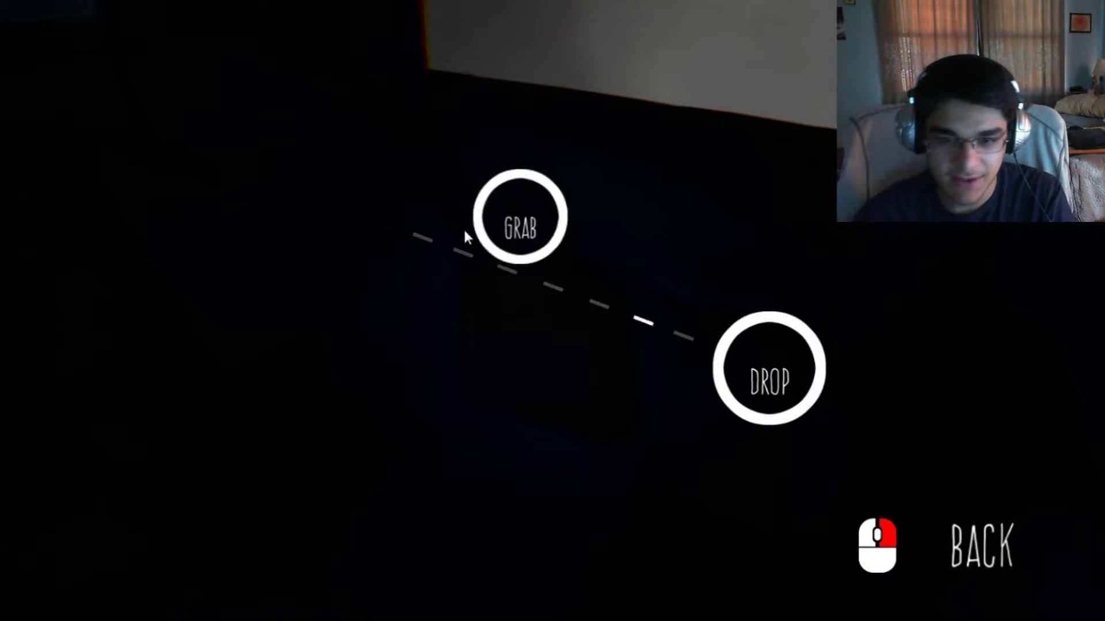
{"action": "left_click_drag", "start_coordinate": [336, 207], "coordinate": [811, 371]}
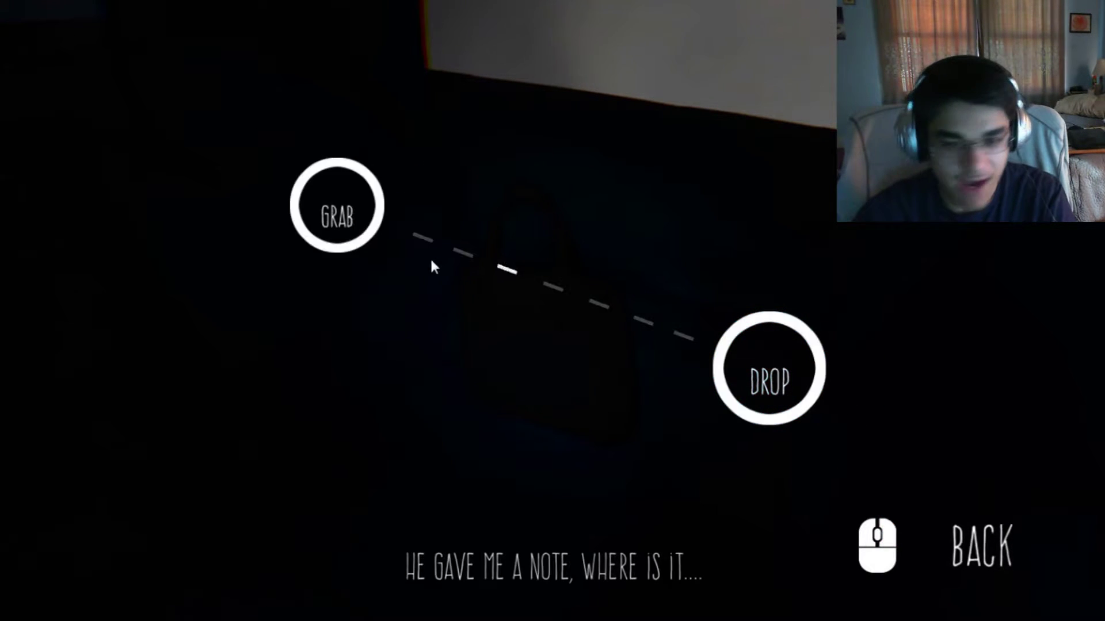
{"action": "left_click_drag", "start_coordinate": [330, 212], "coordinate": [725, 346]}
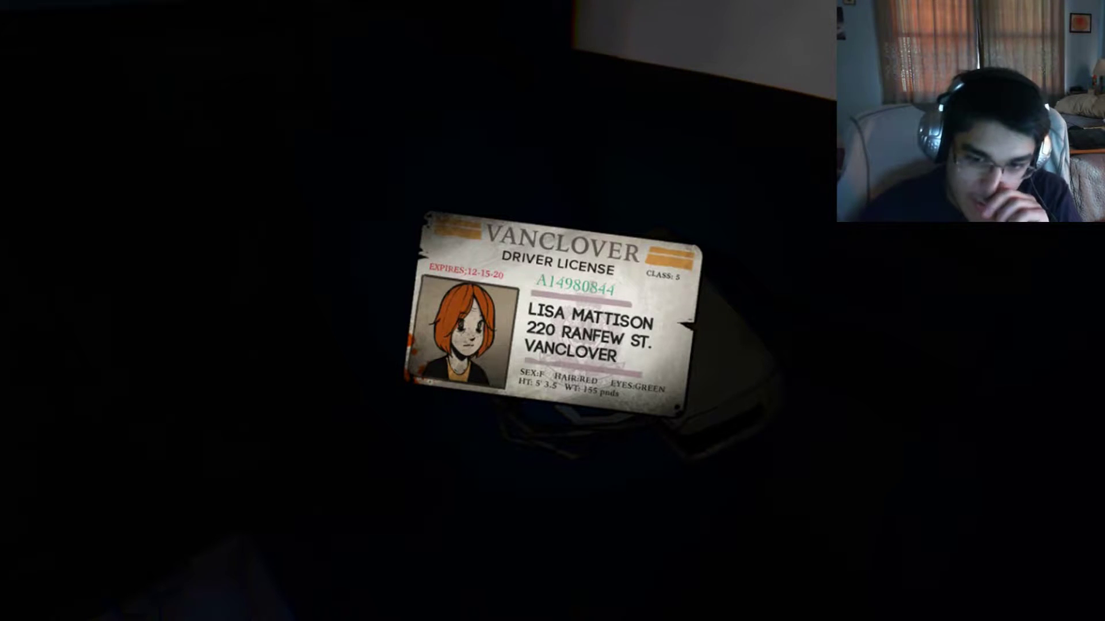
{"action": "left_click", "coordinate": [553, 314]}
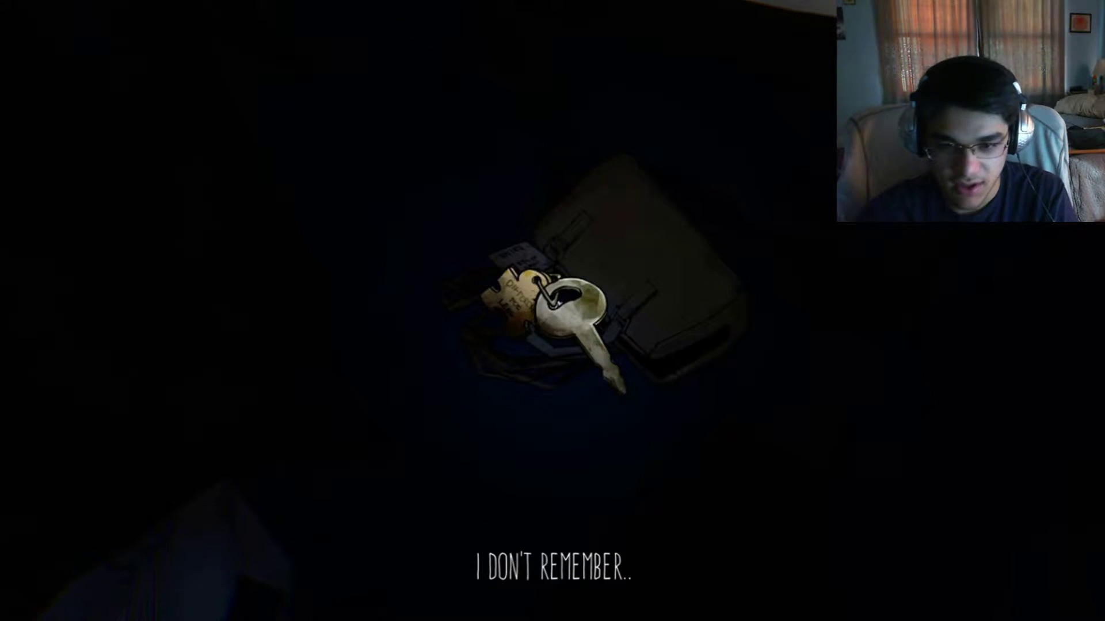
{"action": "left_click", "coordinate": [553, 314]}
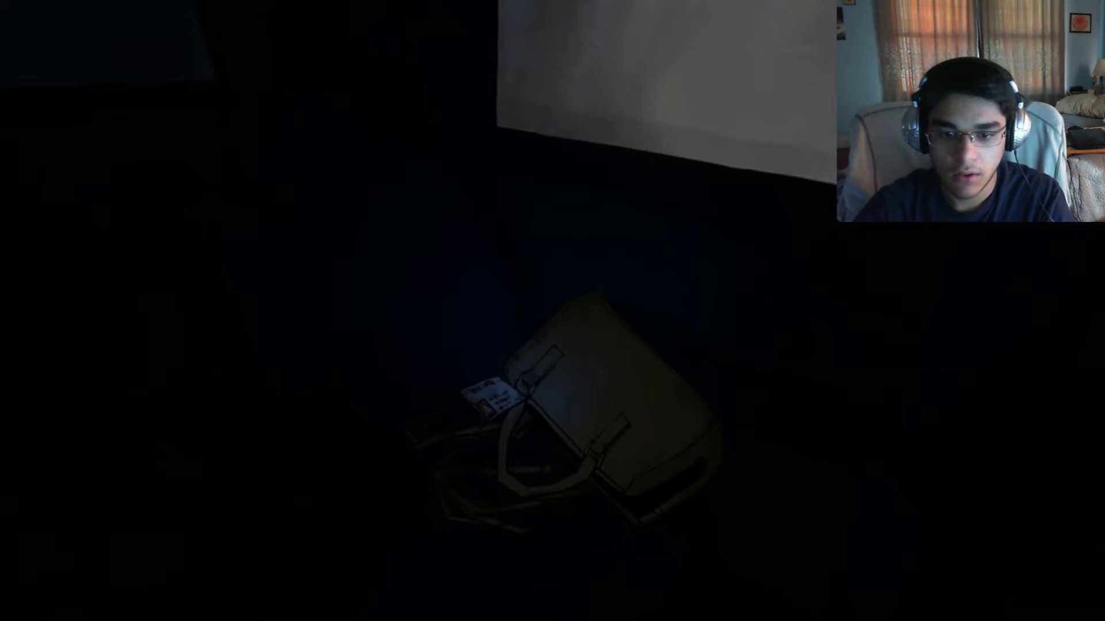
Look at the coiled rope in the bag, then turn the ignition again.
{"action": "left_click", "coordinate": [553, 315]}
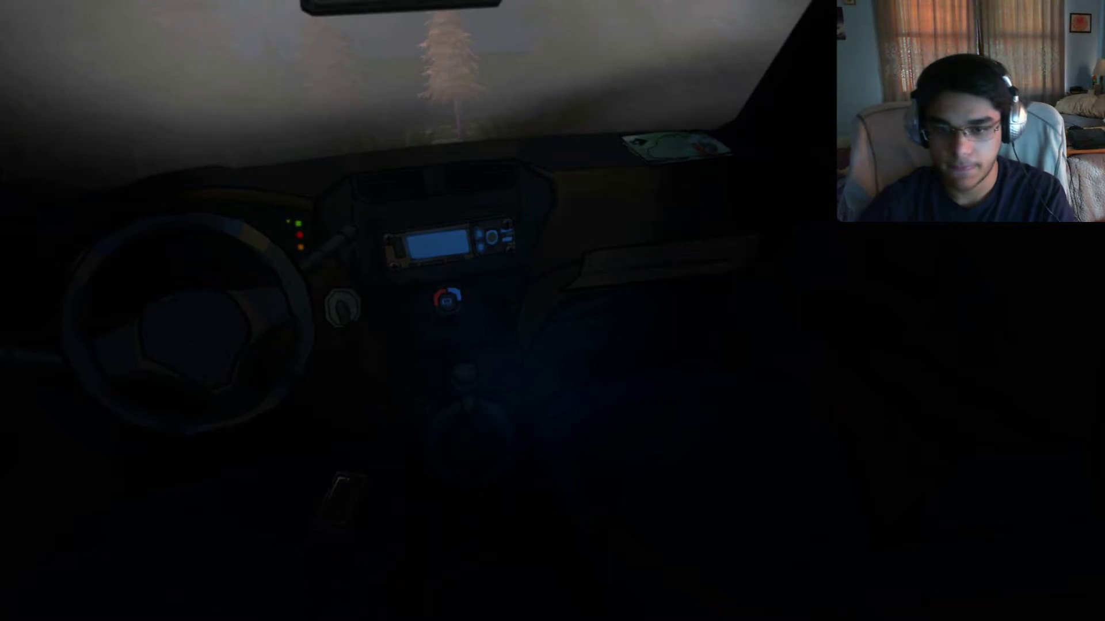
{"action": "left_click", "coordinate": [553, 311]}
{"action": "left_click", "coordinate": [557, 311]}
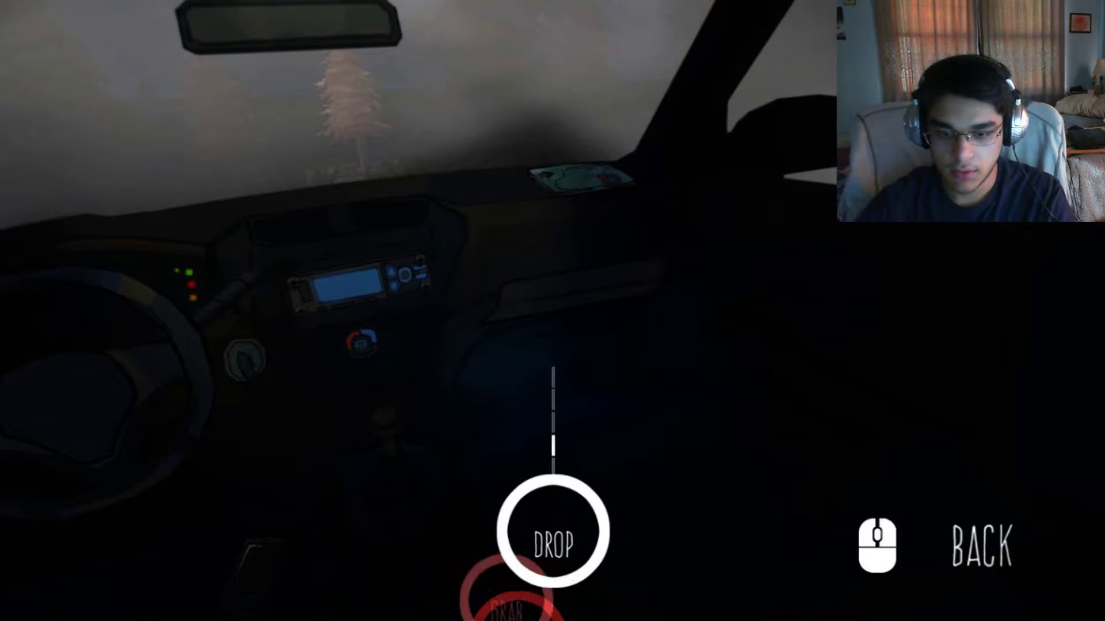
{"action": "left_click", "coordinate": [552, 316]}
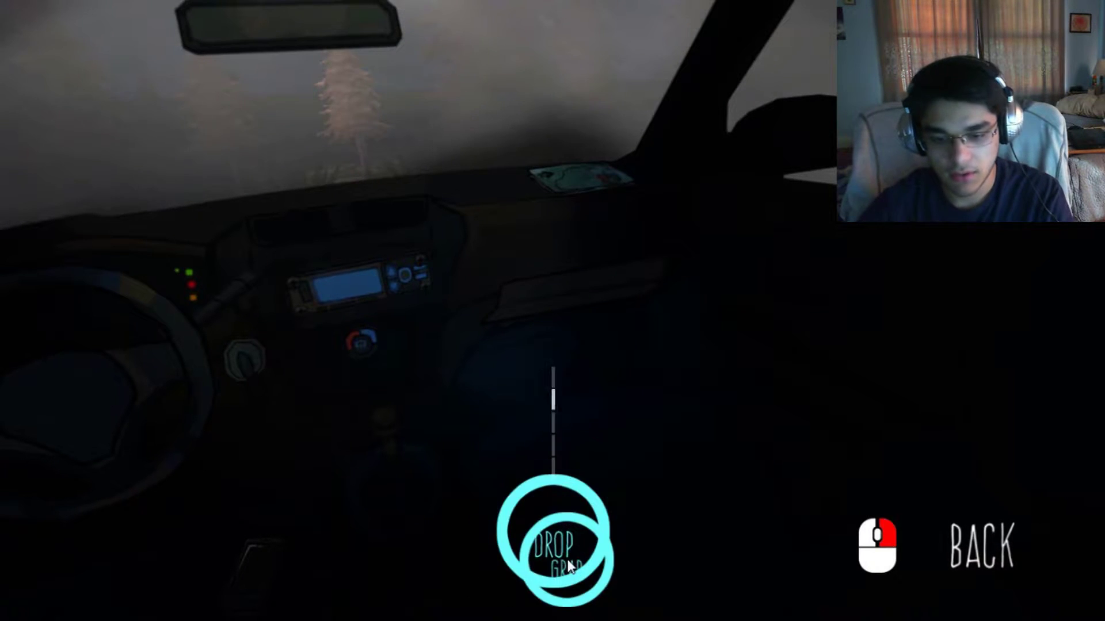
{"action": "left_click", "coordinate": [566, 557]}
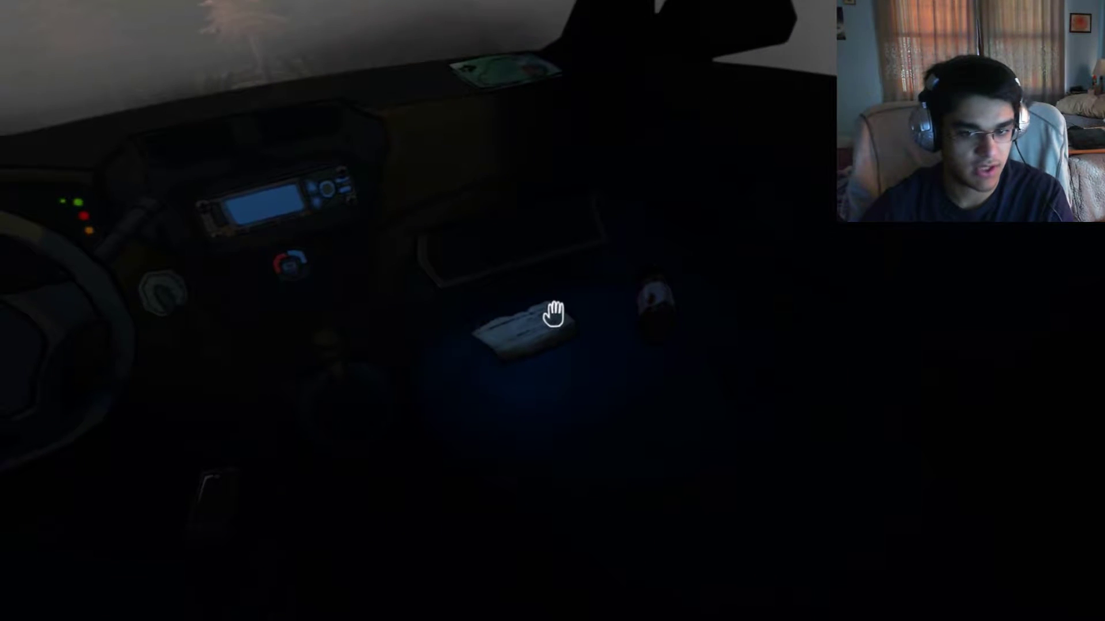
Read the electrical-issues note, then switch off the air conditioner and the next dashboard device.
{"action": "left_click", "coordinate": [553, 315]}
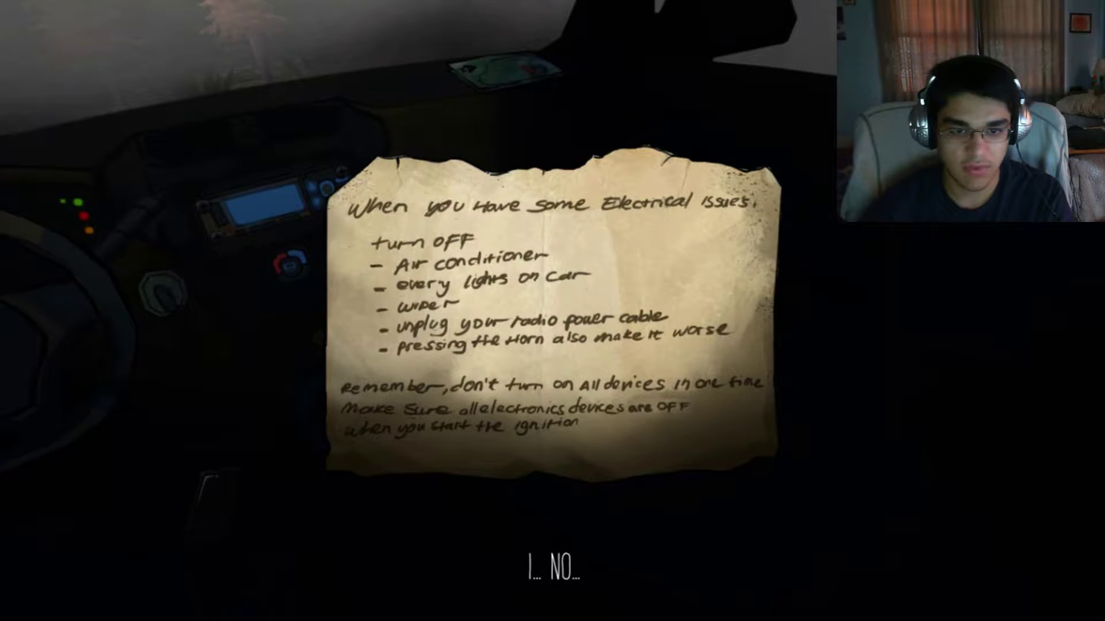
{"action": "left_click", "coordinate": [553, 315]}
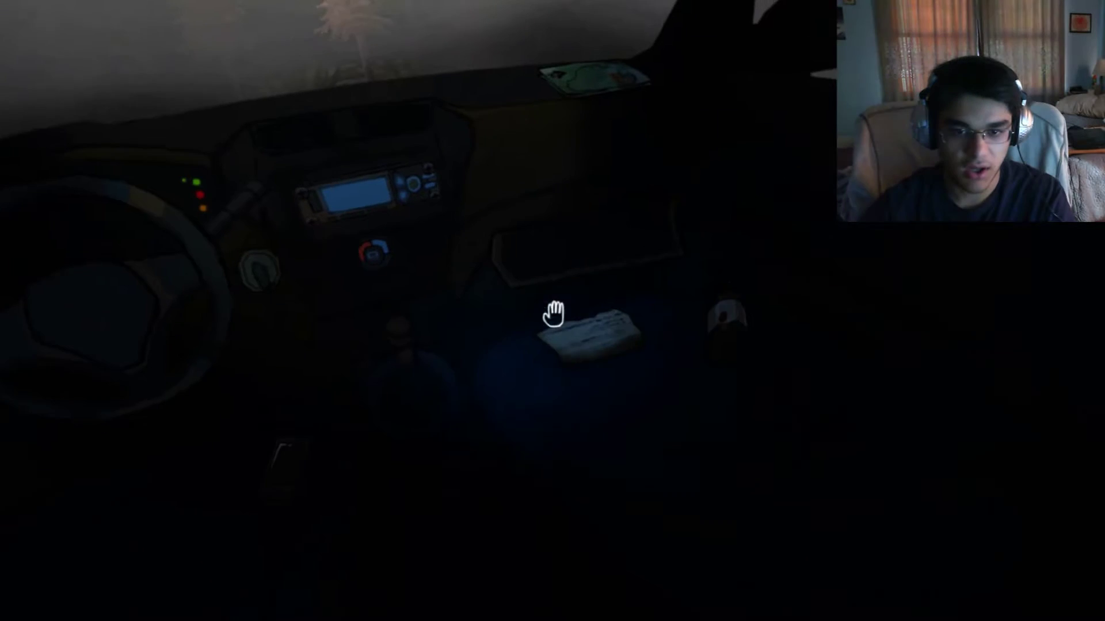
{"action": "left_click", "coordinate": [553, 310]}
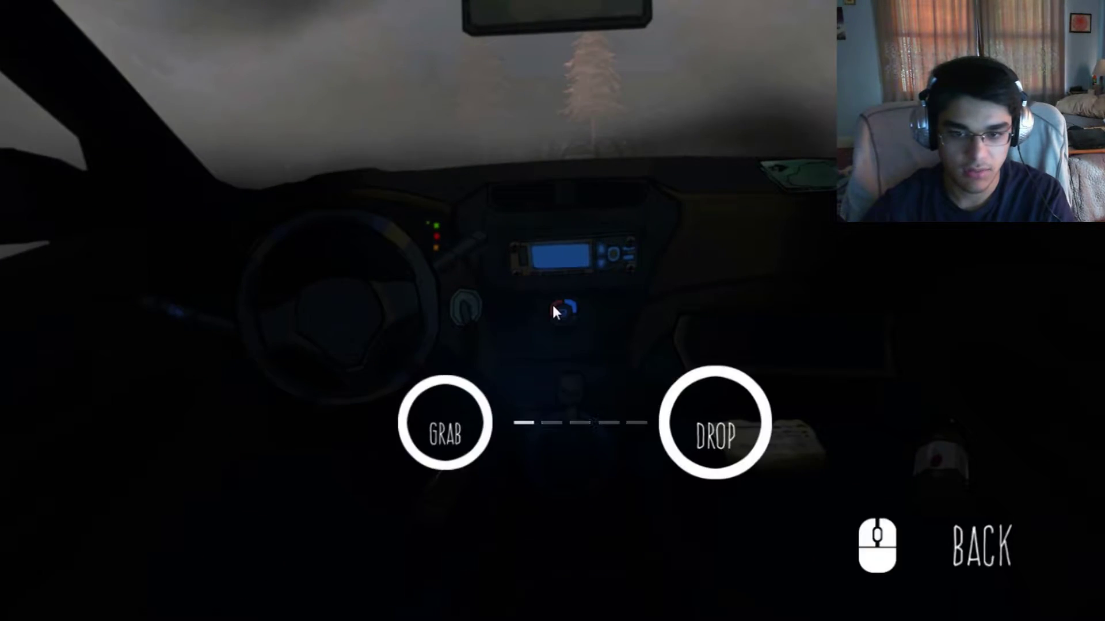
{"action": "left_click_drag", "start_coordinate": [445, 423], "coordinate": [715, 423]}
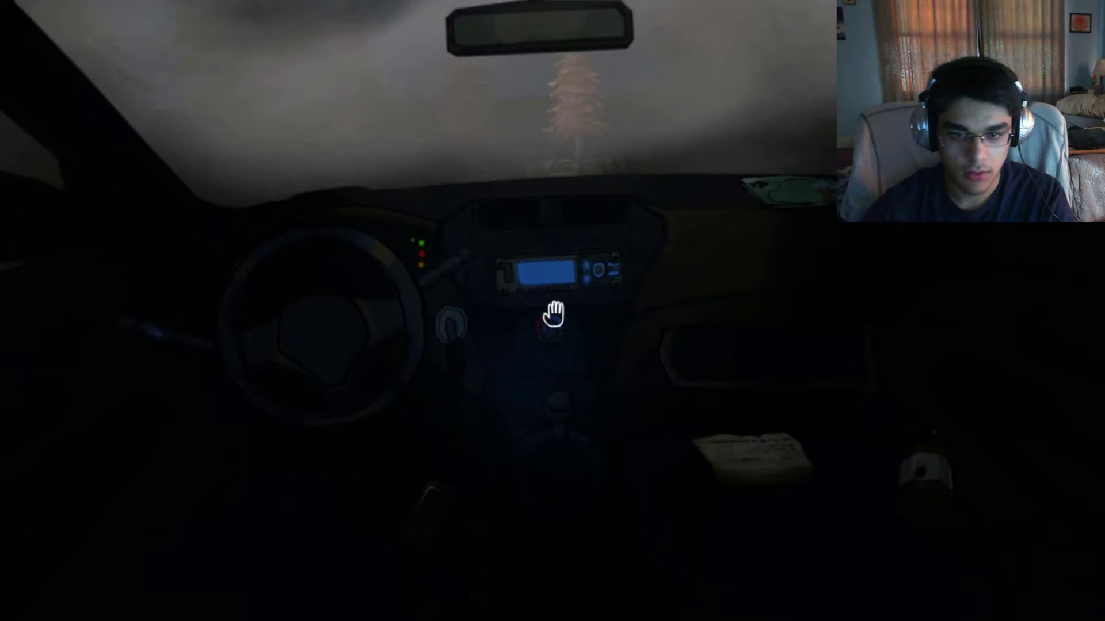
{"action": "left_click", "coordinate": [553, 311]}
{"action": "left_click_drag", "start_coordinate": [443, 414], "coordinate": [708, 414]}
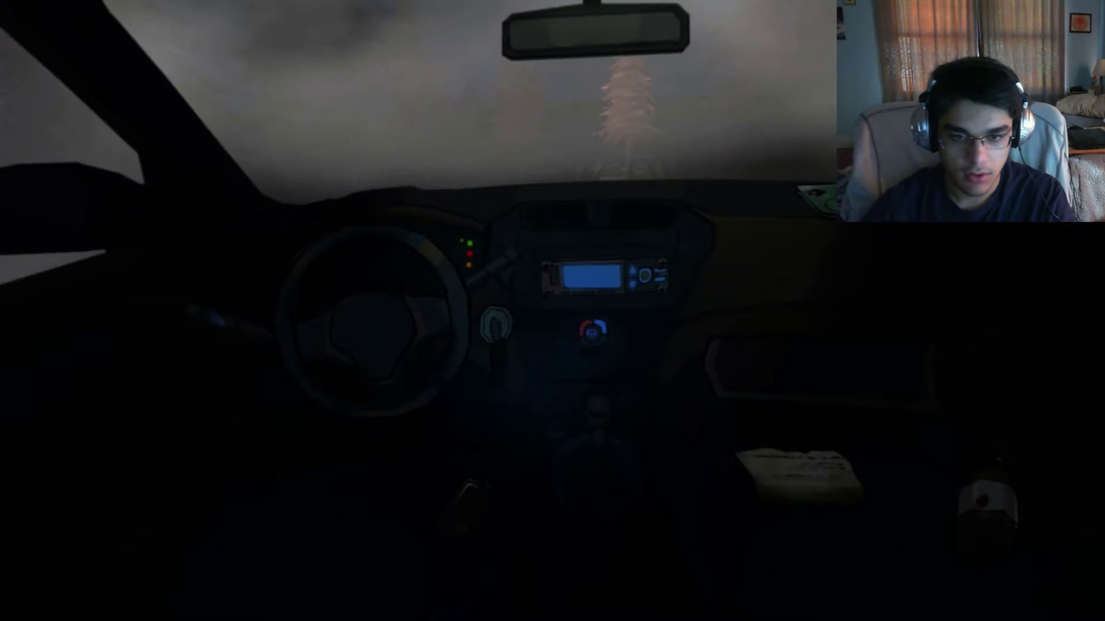
Work the stalk beside the steering wheel, flipping it several times.
{"action": "left_click", "coordinate": [552, 311]}
{"action": "mouse_move", "coordinate": [552, 302]}
{"action": "left_mouse_down"}
{"action": "mouse_move", "coordinate": [432, 267]}
{"action": "mouse_move", "coordinate": [572, 441]}
{"action": "mouse_move", "coordinate": [477, 172]}
{"action": "left_mouse_up"}
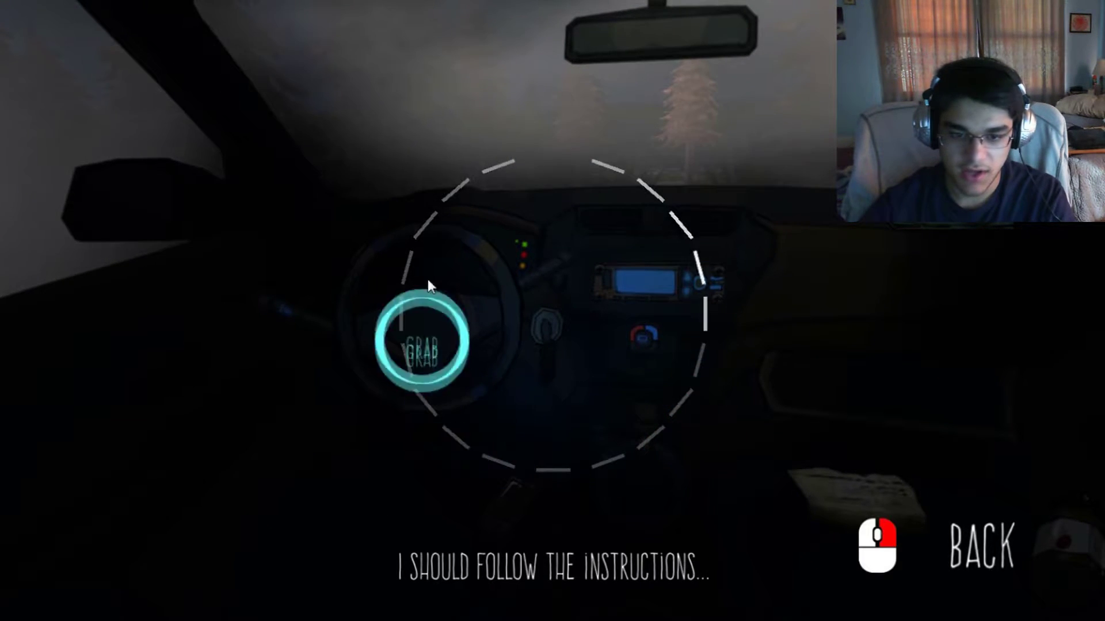
{"action": "right_click", "coordinate": [477, 173]}
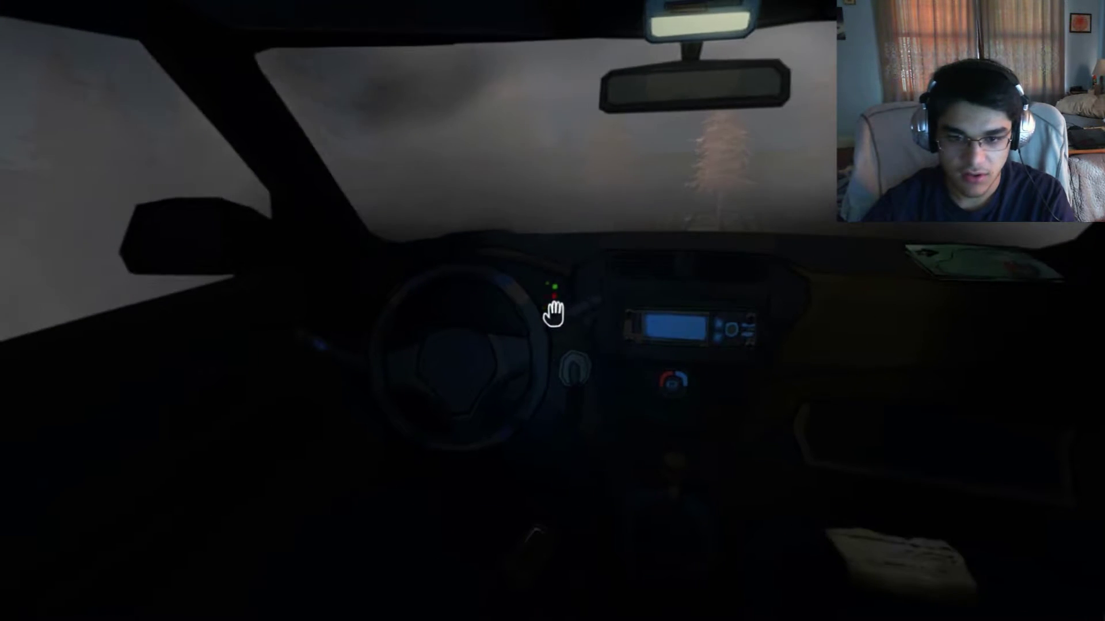
{"action": "left_click", "coordinate": [551, 303]}
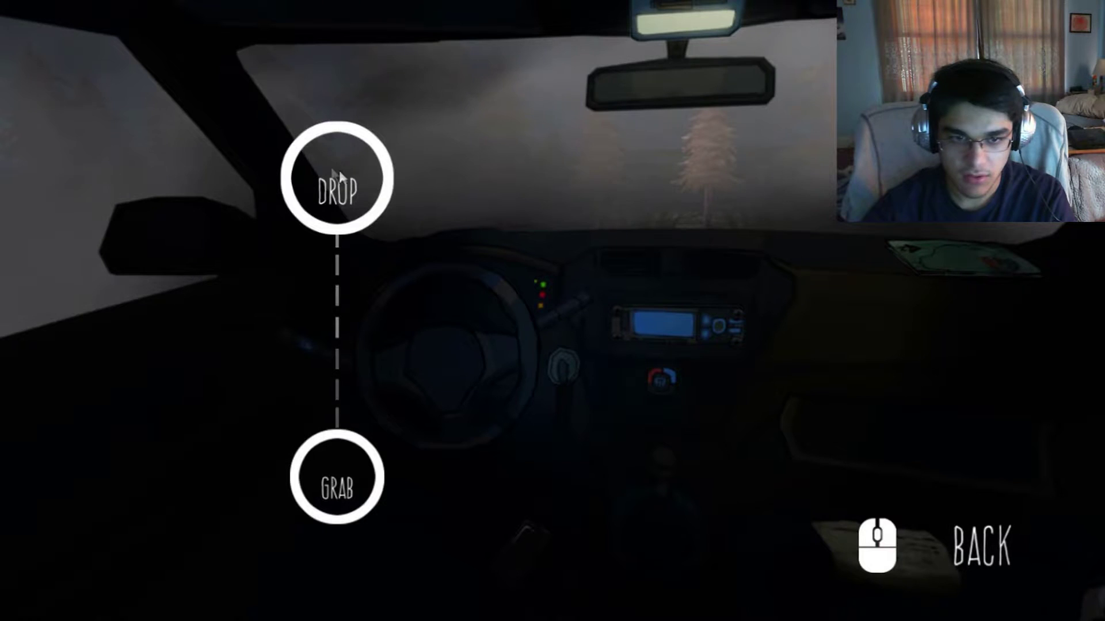
{"action": "left_click", "coordinate": [350, 229]}
{"action": "left_click", "coordinate": [593, 308]}
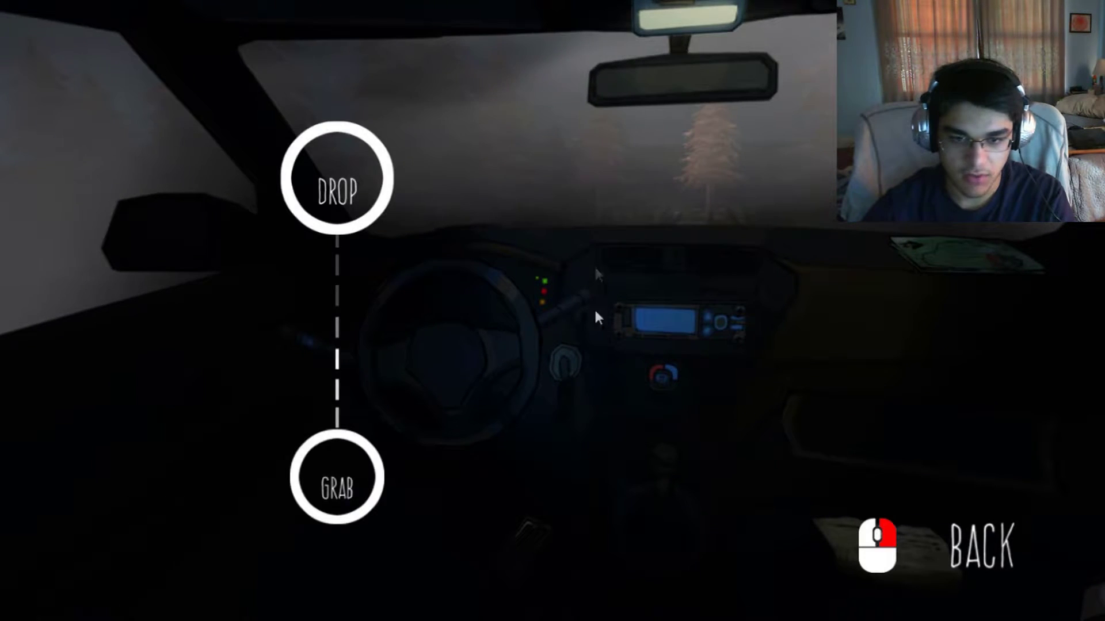
{"action": "left_click_drag", "start_coordinate": [313, 492], "coordinate": [357, 126]}
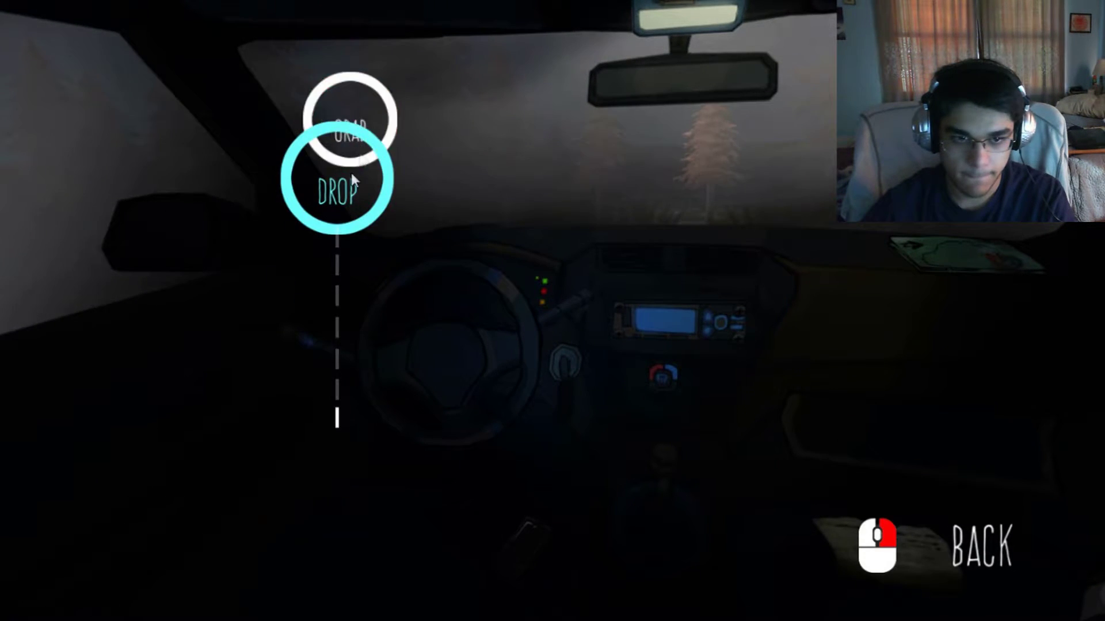
{"action": "left_click_drag", "start_coordinate": [347, 473], "coordinate": [350, 198]}
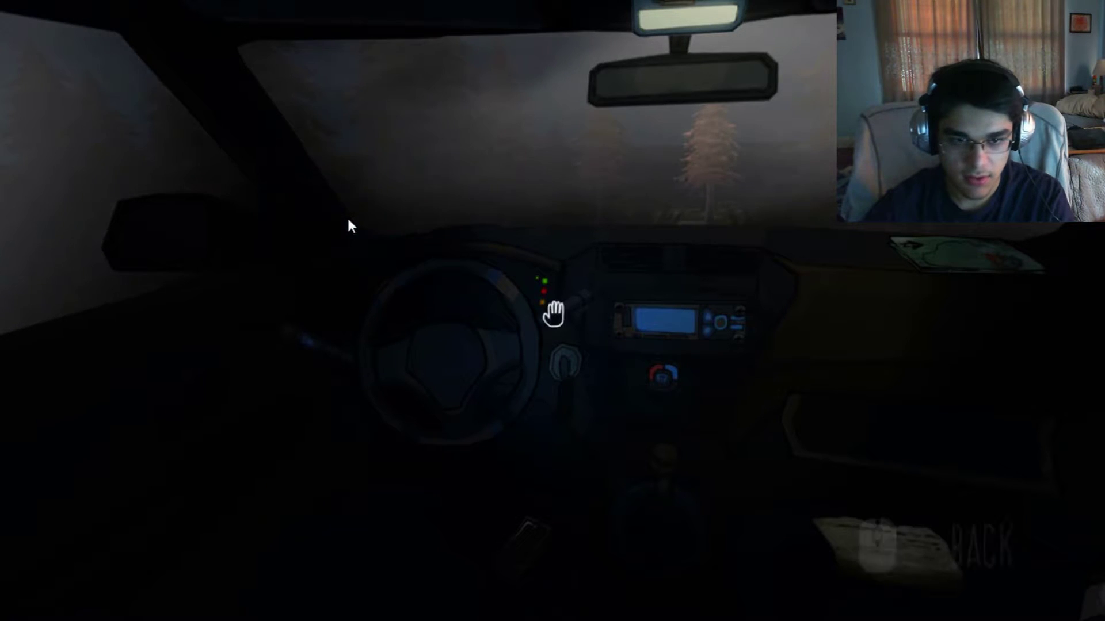
{"action": "left_click", "coordinate": [347, 216]}
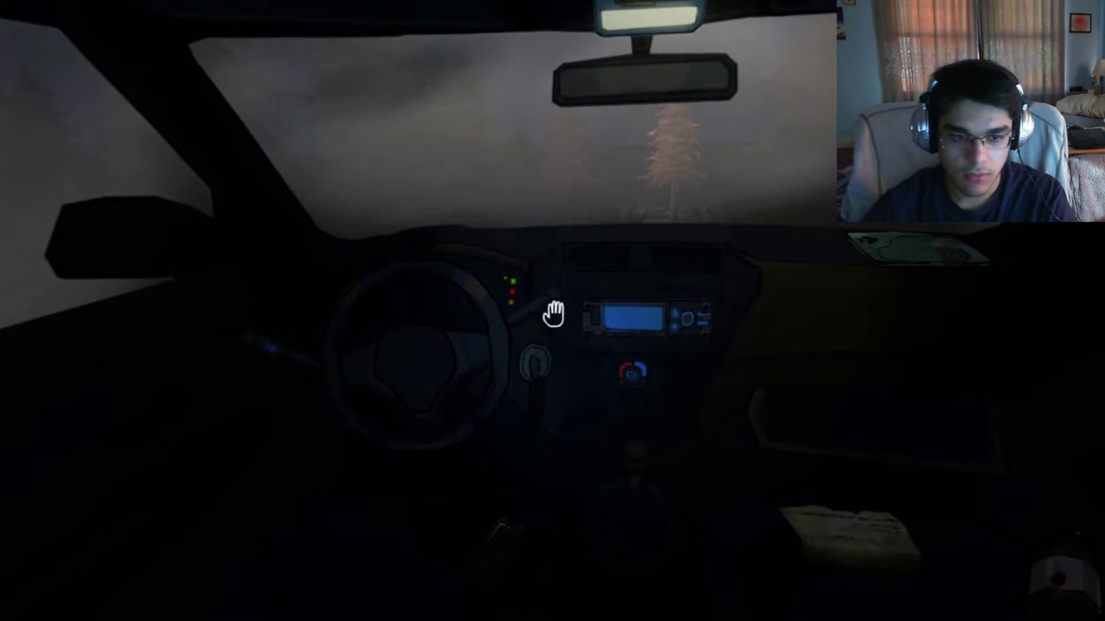
{"action": "left_click", "coordinate": [553, 316]}
{"action": "left_click_drag", "start_coordinate": [331, 469], "coordinate": [331, 169]}
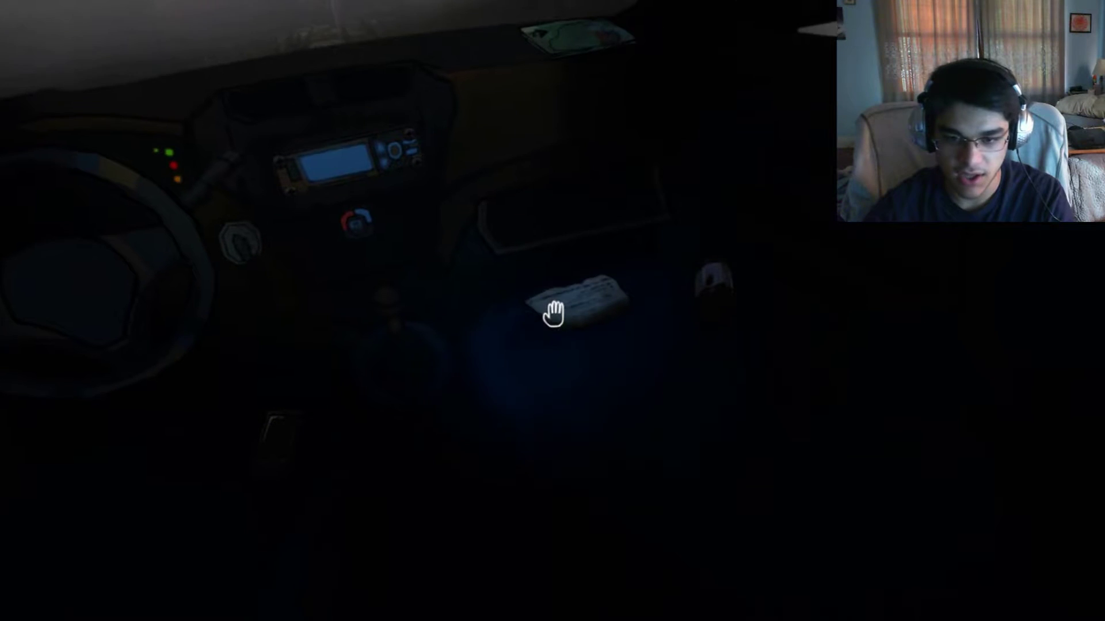
Reread the handwritten note twice, cancelling a stray interaction in between.
{"action": "left_click", "coordinate": [553, 313]}
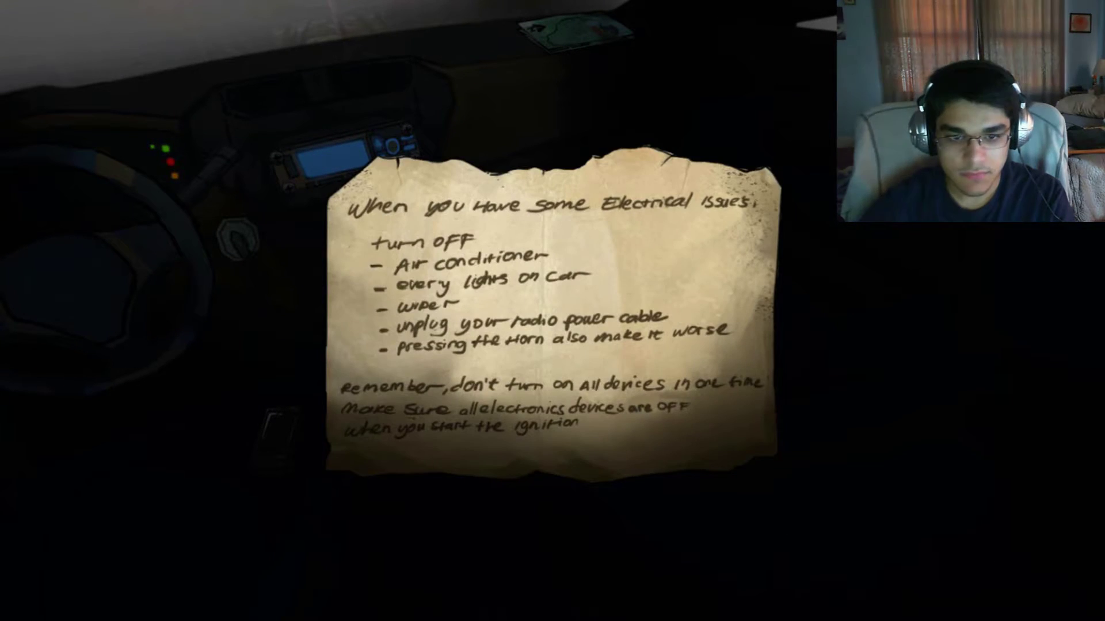
{"action": "left_click", "coordinate": [553, 313]}
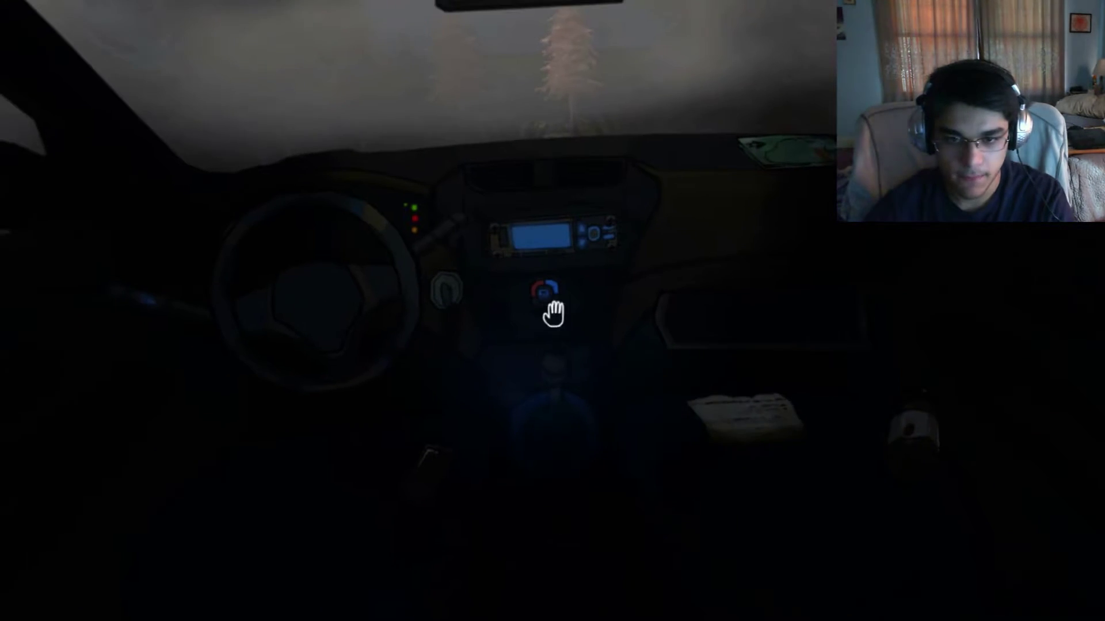
{"action": "left_click", "coordinate": [553, 313]}
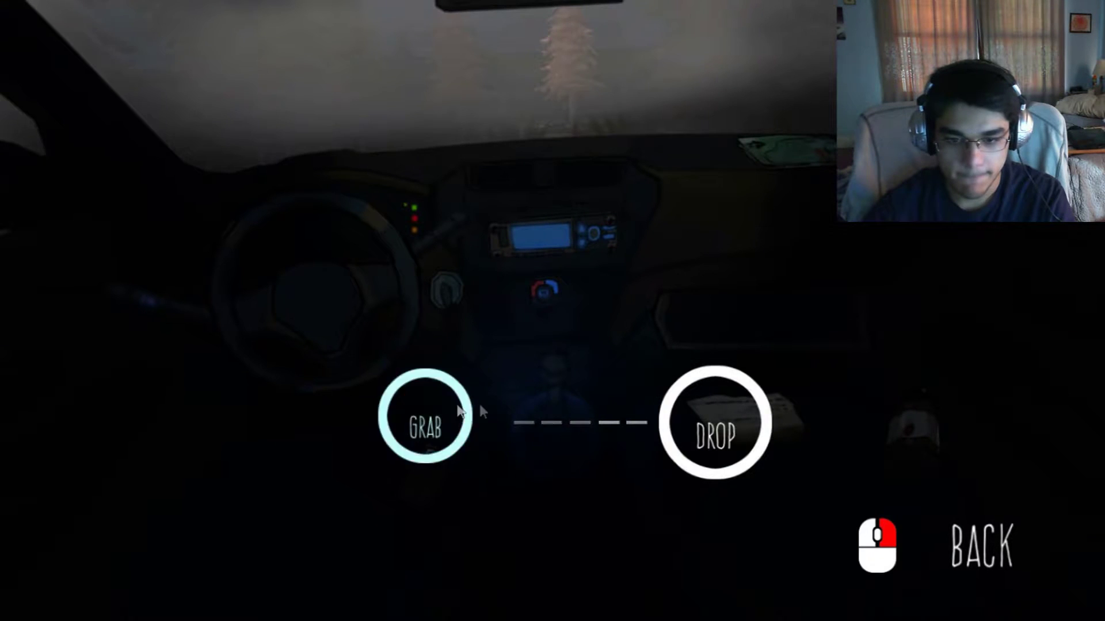
{"action": "left_click", "coordinate": [715, 422]}
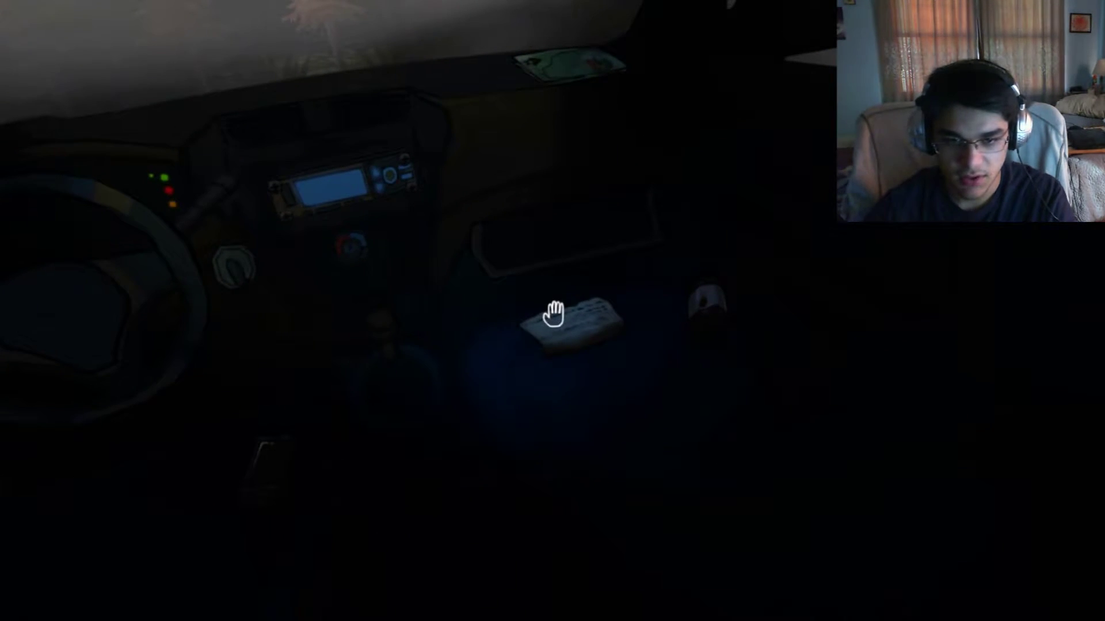
{"action": "left_click", "coordinate": [553, 313]}
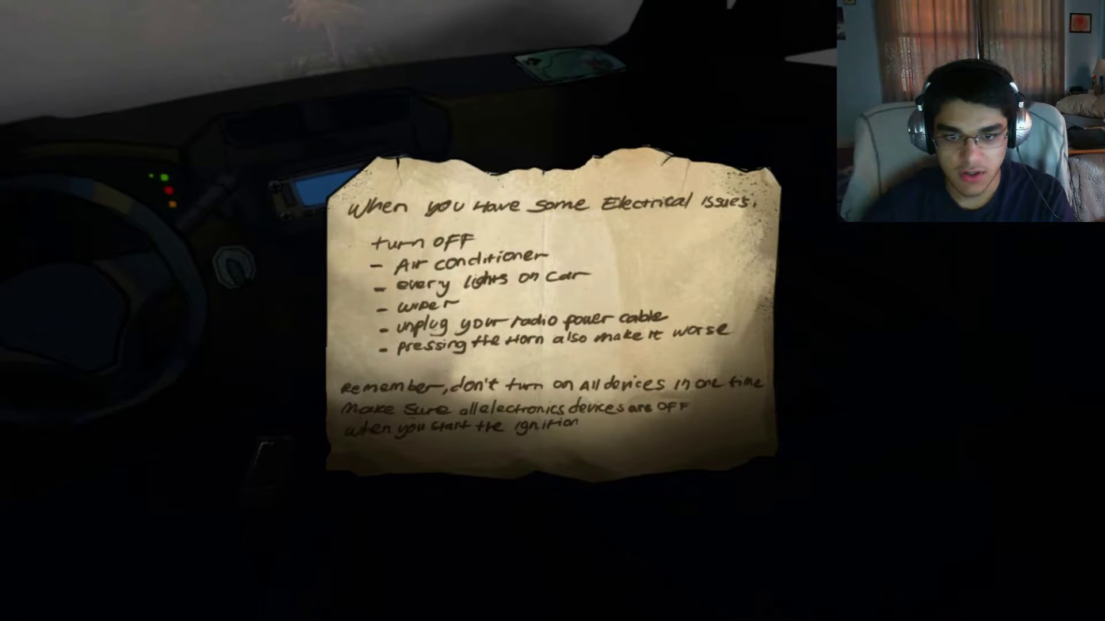
{"action": "left_click", "coordinate": [552, 313]}
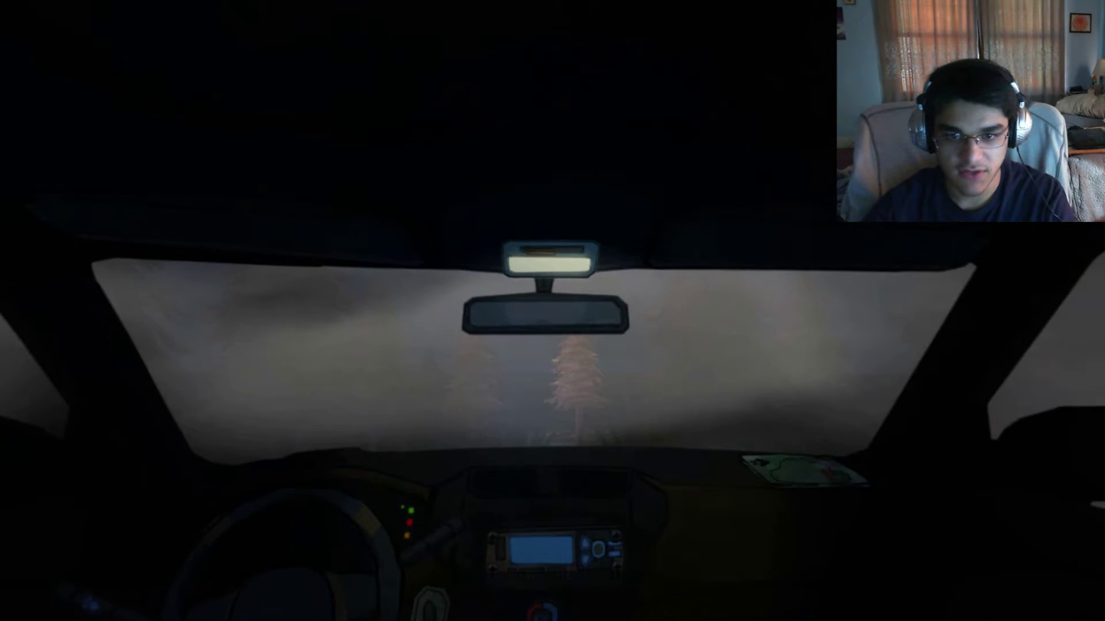
Try switching the visor light, then read the electrical-issues note again.
{"action": "left_click", "coordinate": [553, 310]}
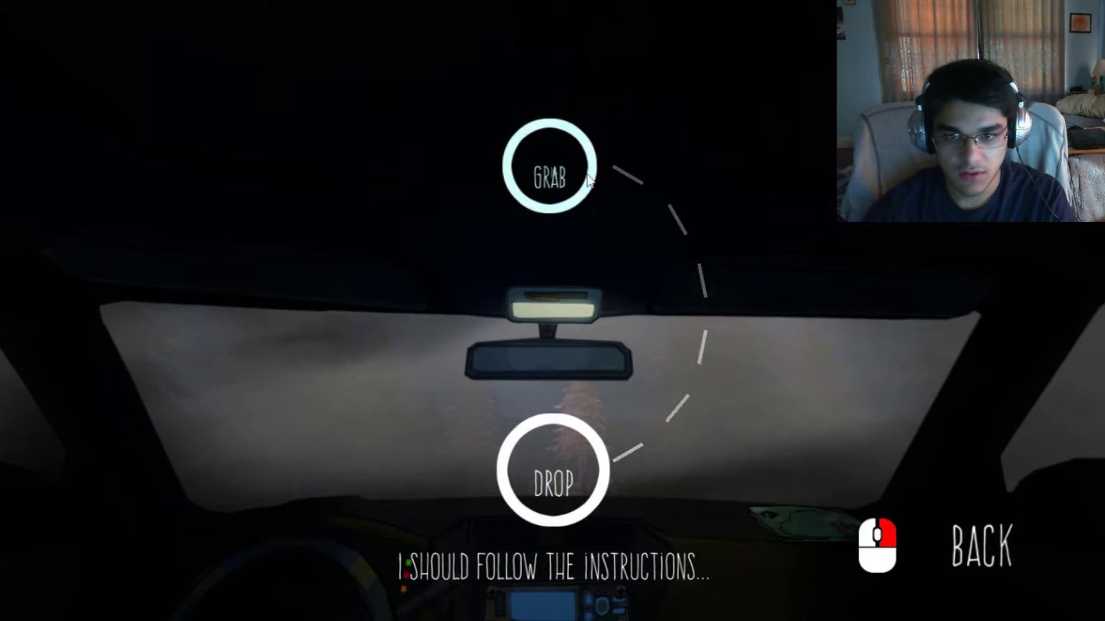
{"action": "left_click_drag", "start_coordinate": [553, 160], "coordinate": [760, 298]}
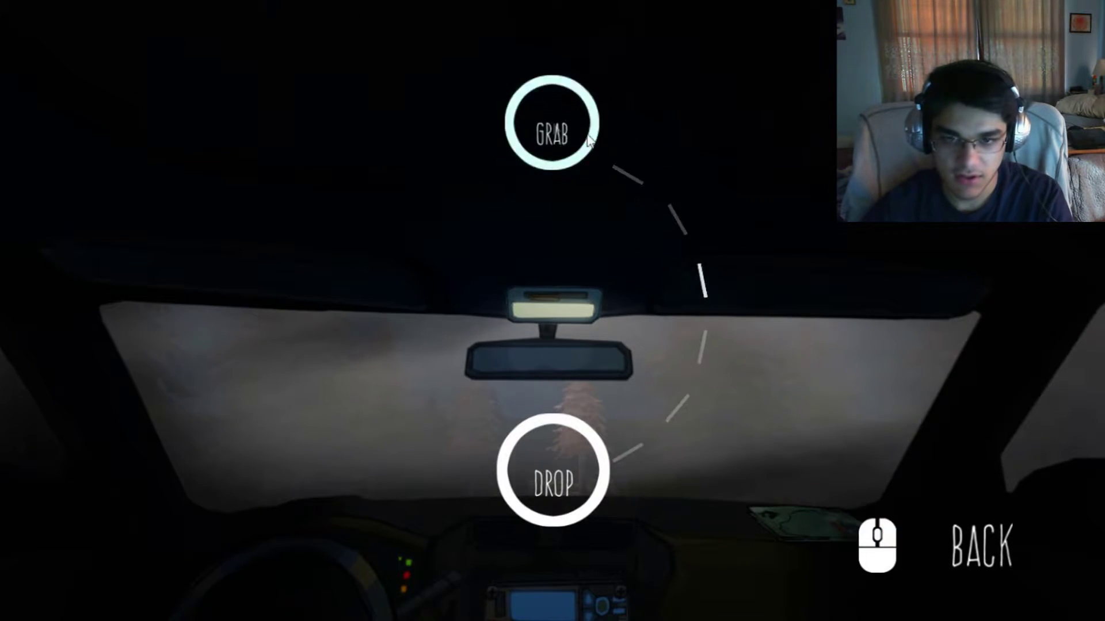
{"action": "left_click_drag", "start_coordinate": [552, 160], "coordinate": [585, 430]}
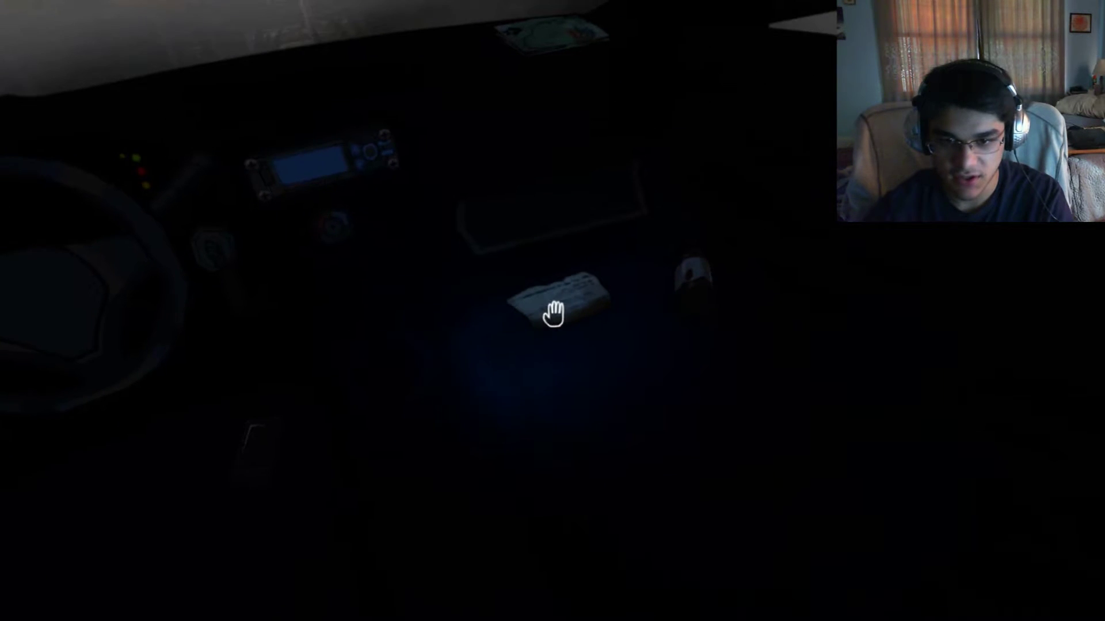
{"action": "left_click", "coordinate": [553, 313]}
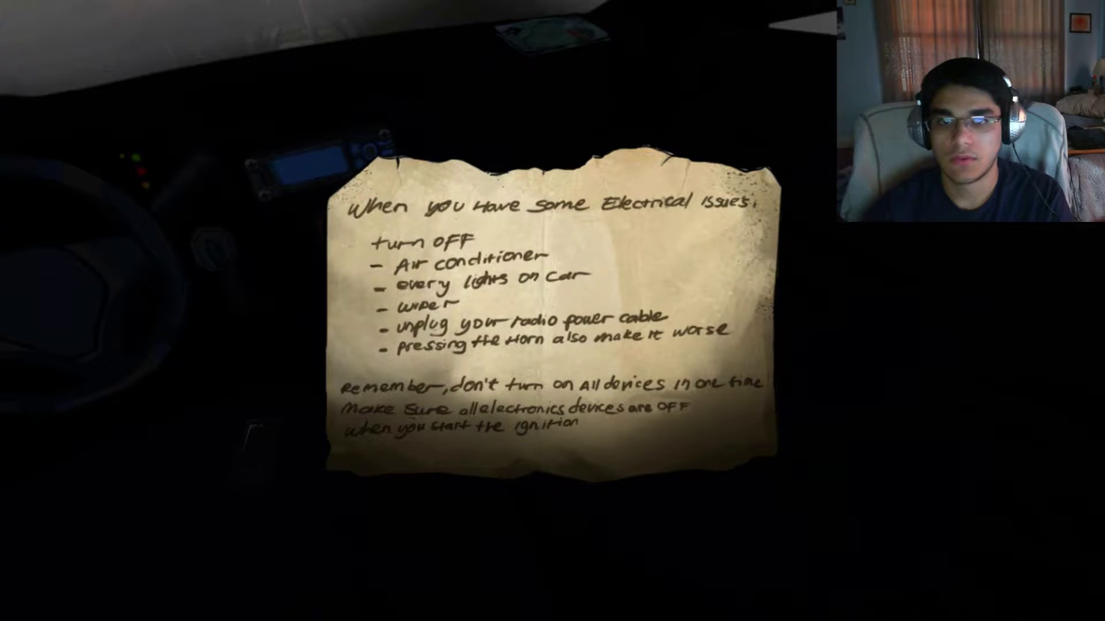
{"action": "left_click", "coordinate": [552, 313]}
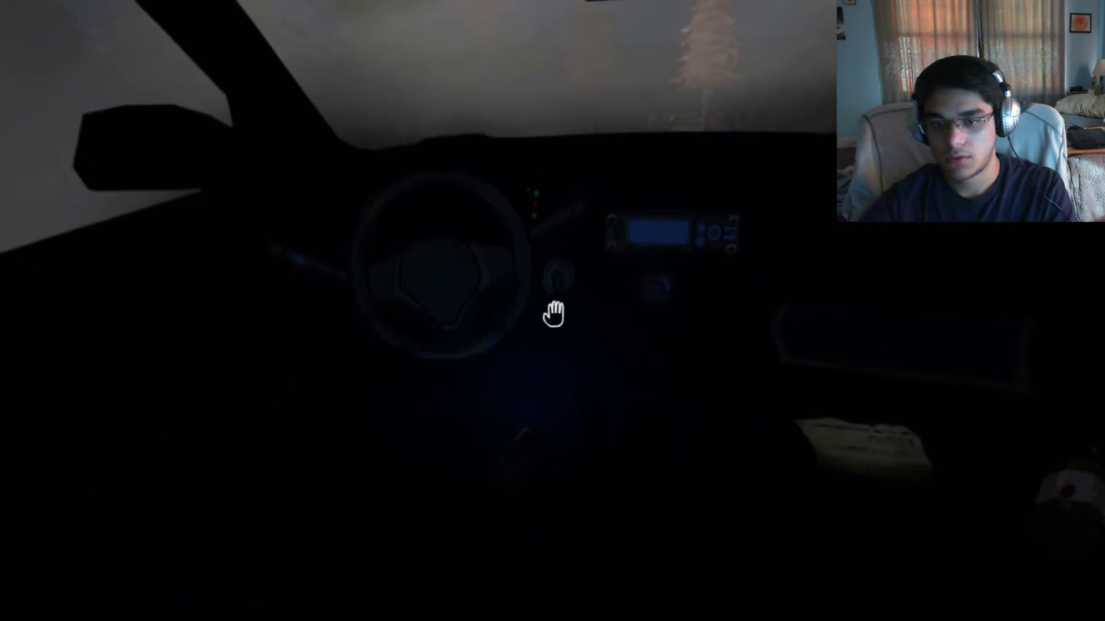
Toggle the stalk to start the windshield wiper, then read the note and set it down.
{"action": "left_click", "coordinate": [488, 308]}
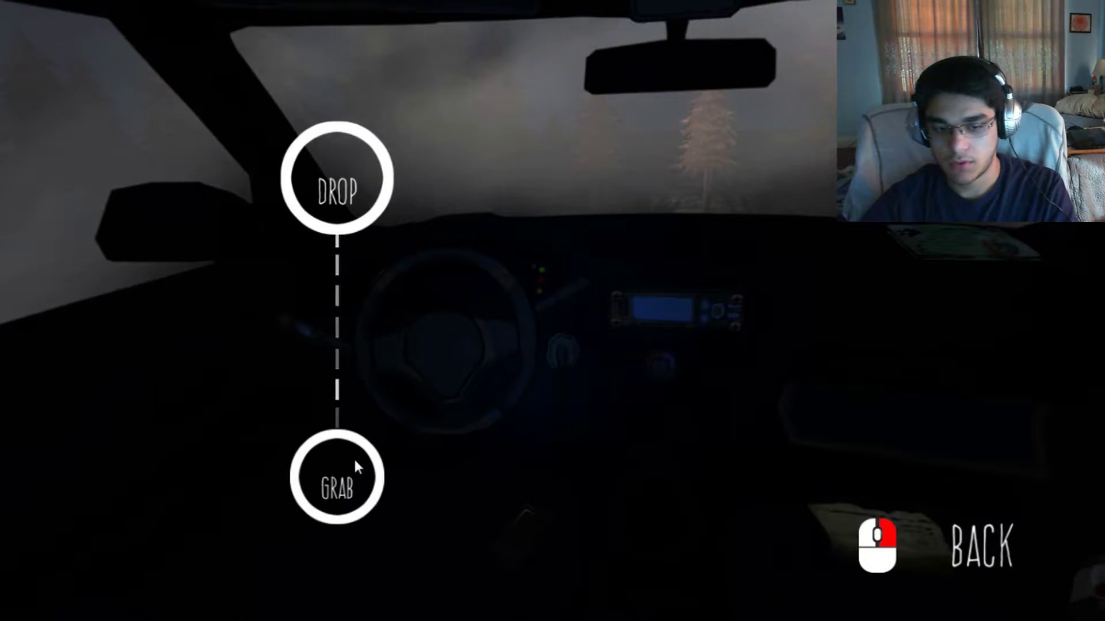
{"action": "left_click", "coordinate": [339, 184]}
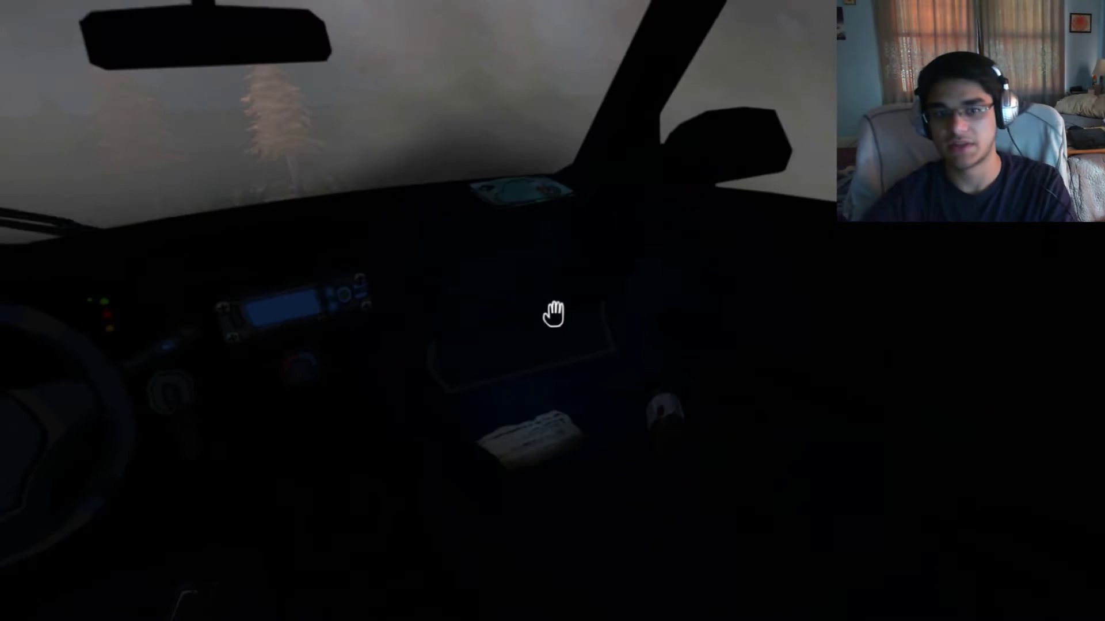
{"action": "left_click", "coordinate": [553, 314]}
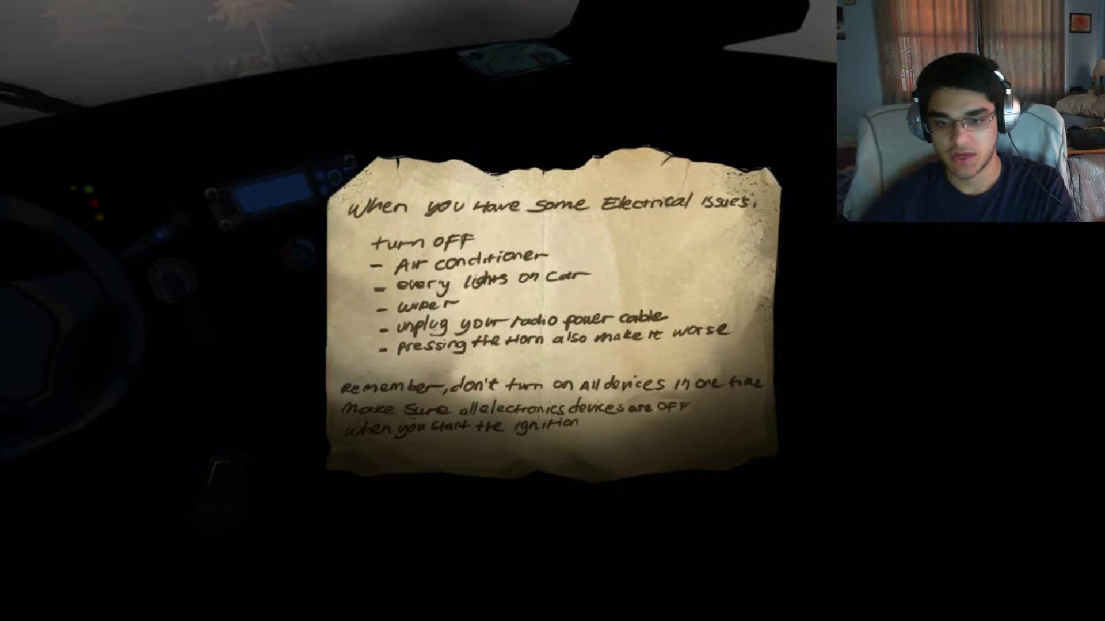
{"action": "left_click", "coordinate": [552, 313]}
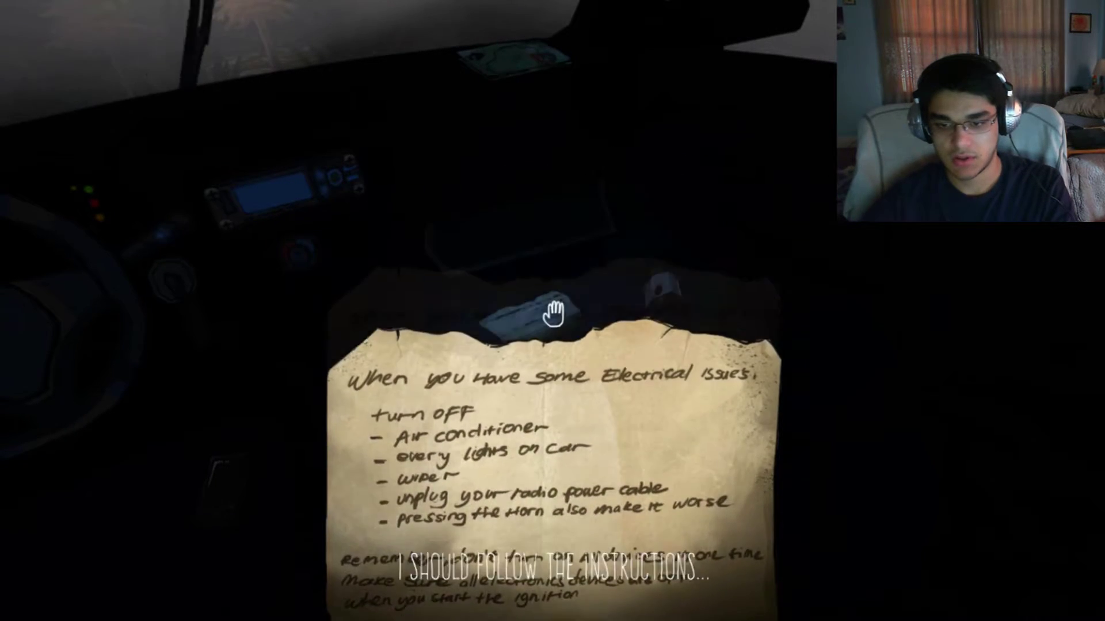
Reread the note several times, backing out of a stray control interaction.
{"action": "left_click", "coordinate": [553, 313]}
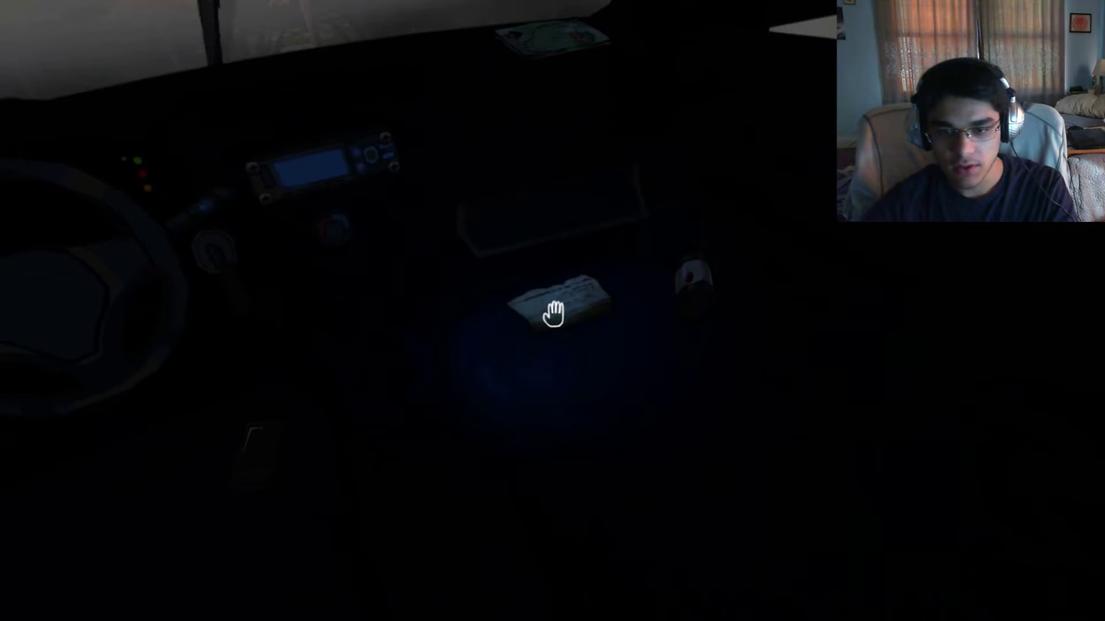
{"action": "left_click", "coordinate": [553, 313]}
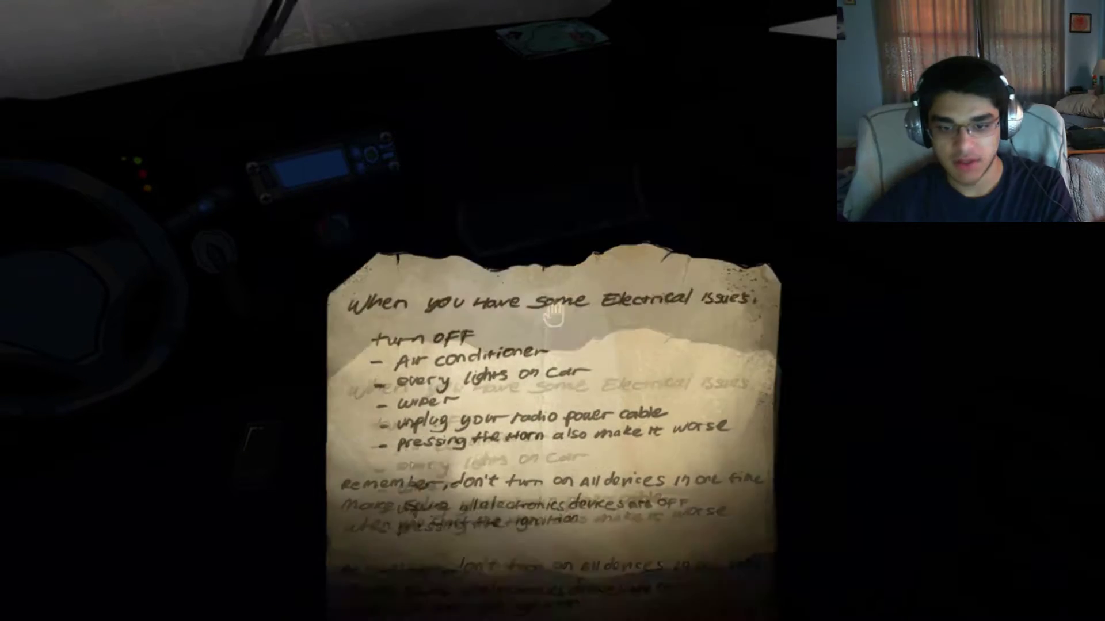
{"action": "left_click", "coordinate": [553, 313]}
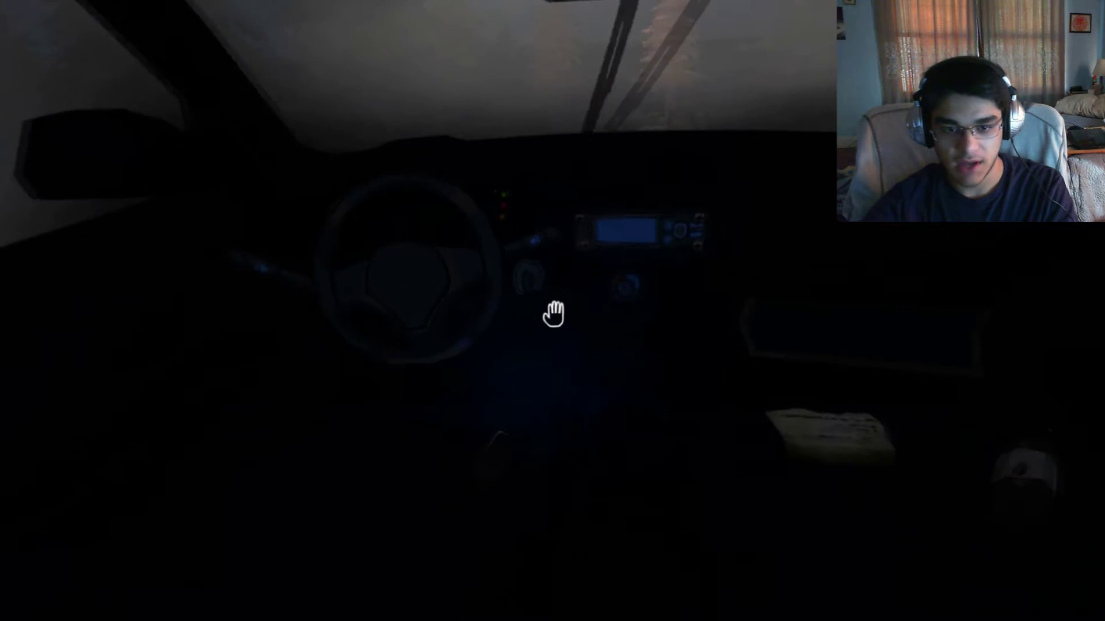
{"action": "right_click", "coordinate": [552, 311]}
{"action": "left_click", "coordinate": [542, 496]}
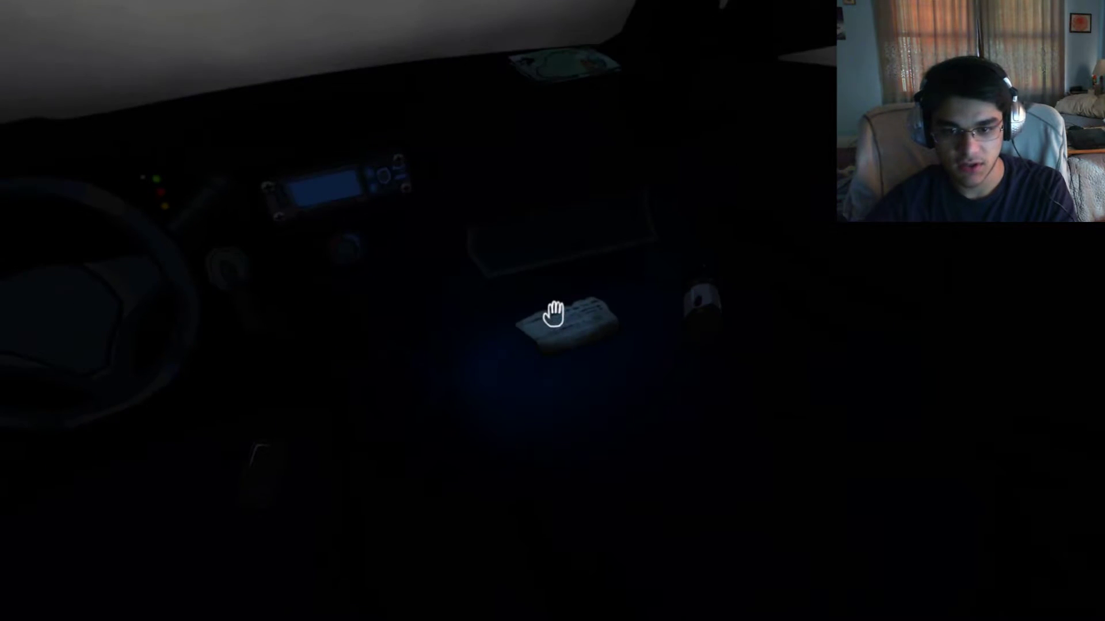
{"action": "left_click", "coordinate": [554, 316]}
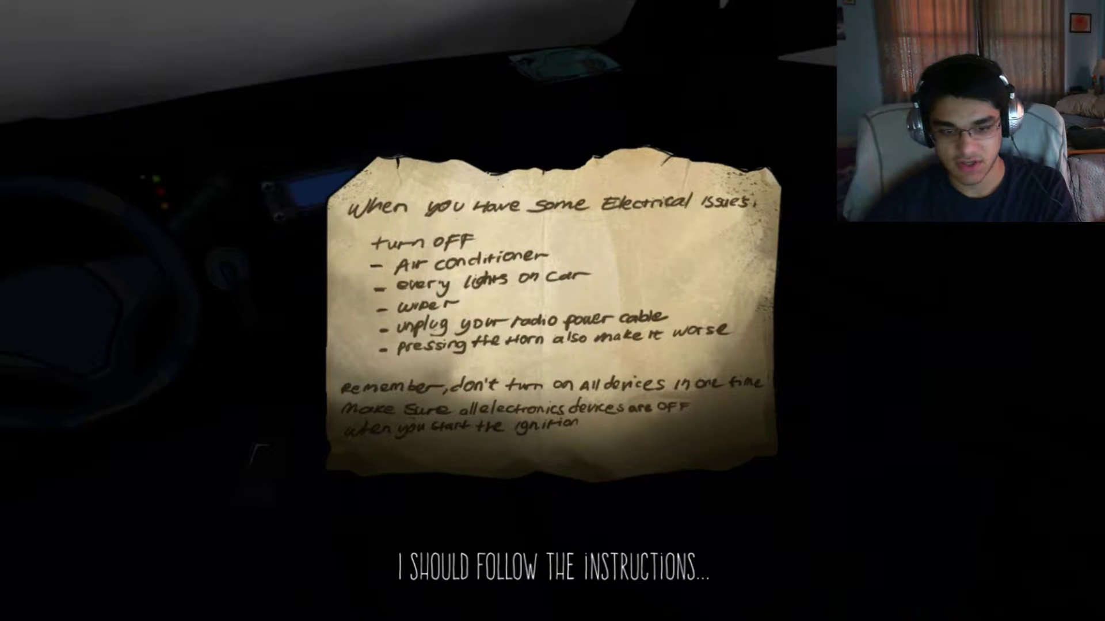
{"action": "right_click", "coordinate": [552, 311]}
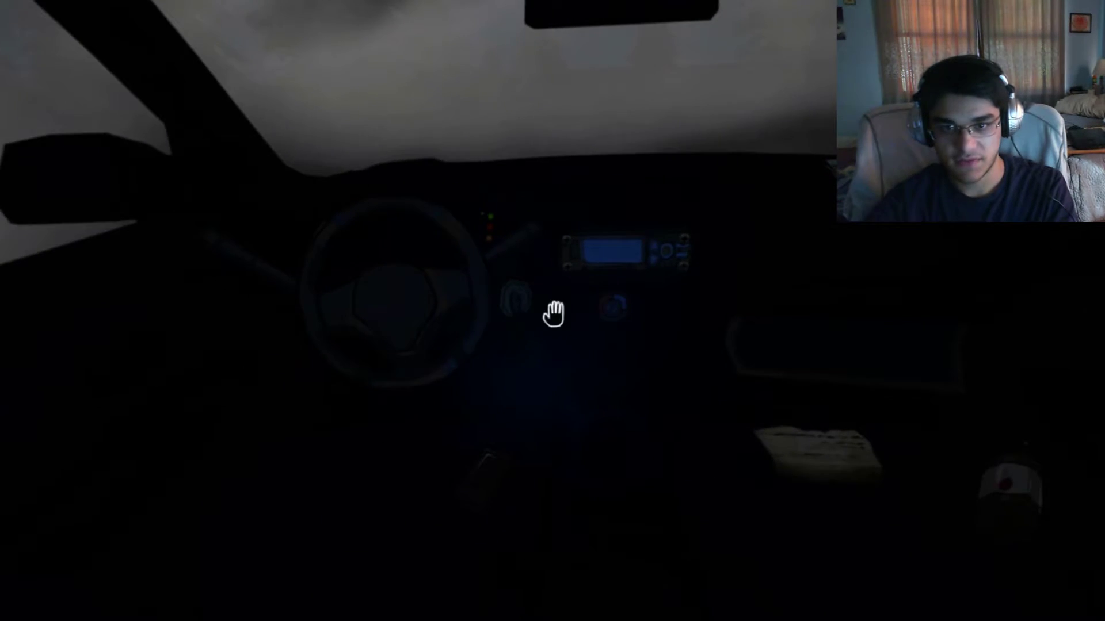
Grab the dashboard radio, chase the GRAB handle around the ring, then back out.
{"action": "left_click", "coordinate": [552, 311]}
{"action": "left_click_drag", "start_coordinate": [548, 178], "coordinate": [616, 394]}
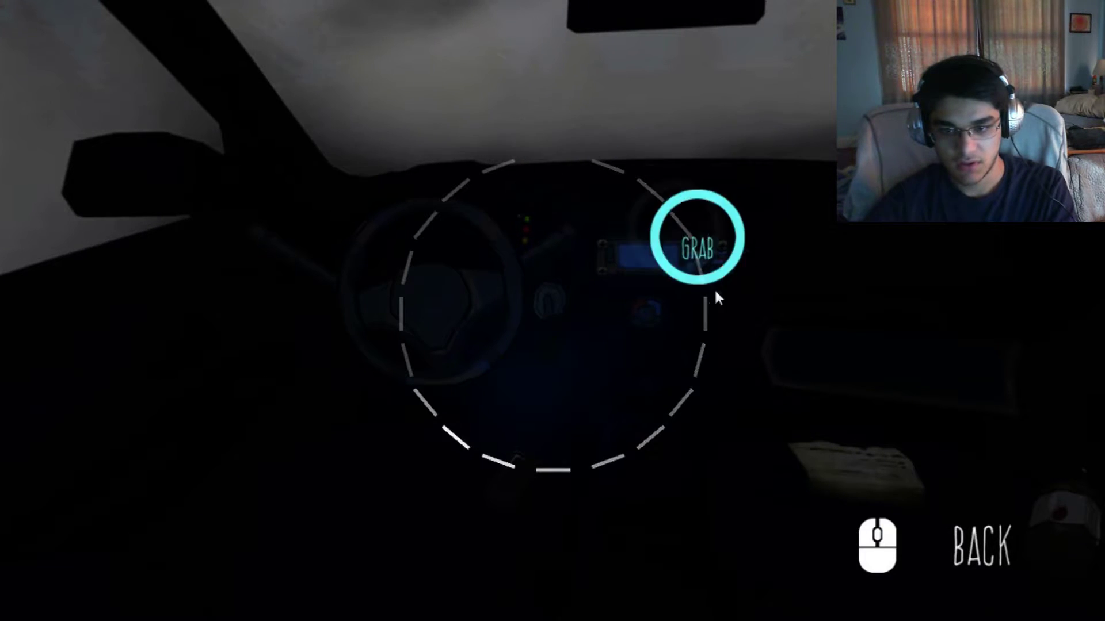
{"action": "left_click_drag", "start_coordinate": [548, 164], "coordinate": [707, 405]}
{"action": "left_click_drag", "start_coordinate": [541, 171], "coordinate": [540, 185]}
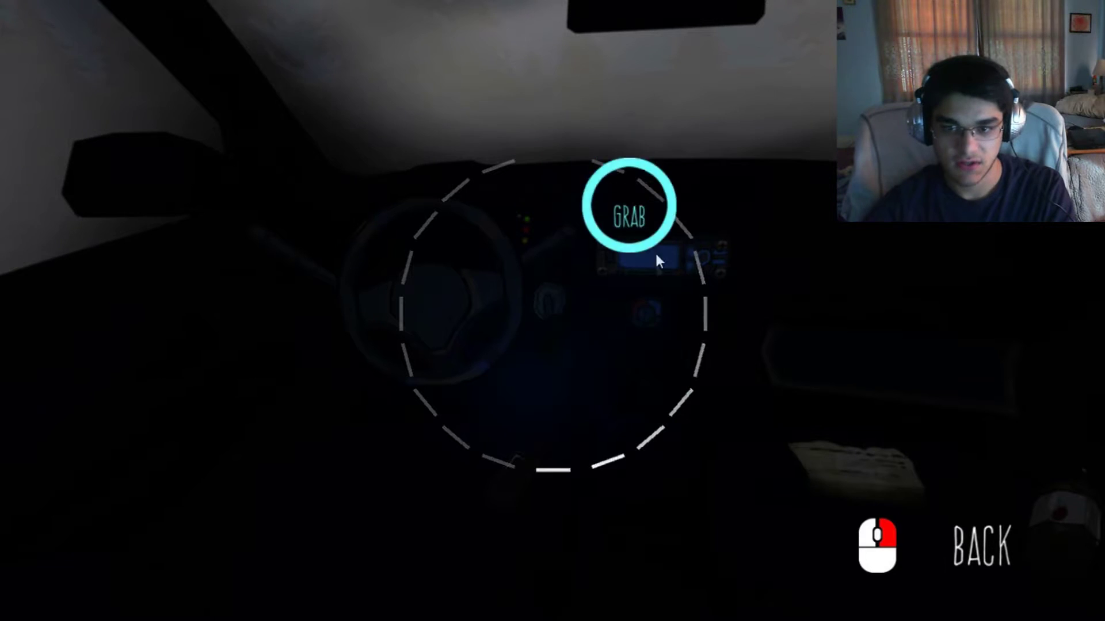
{"action": "right_click", "coordinate": [558, 160]}
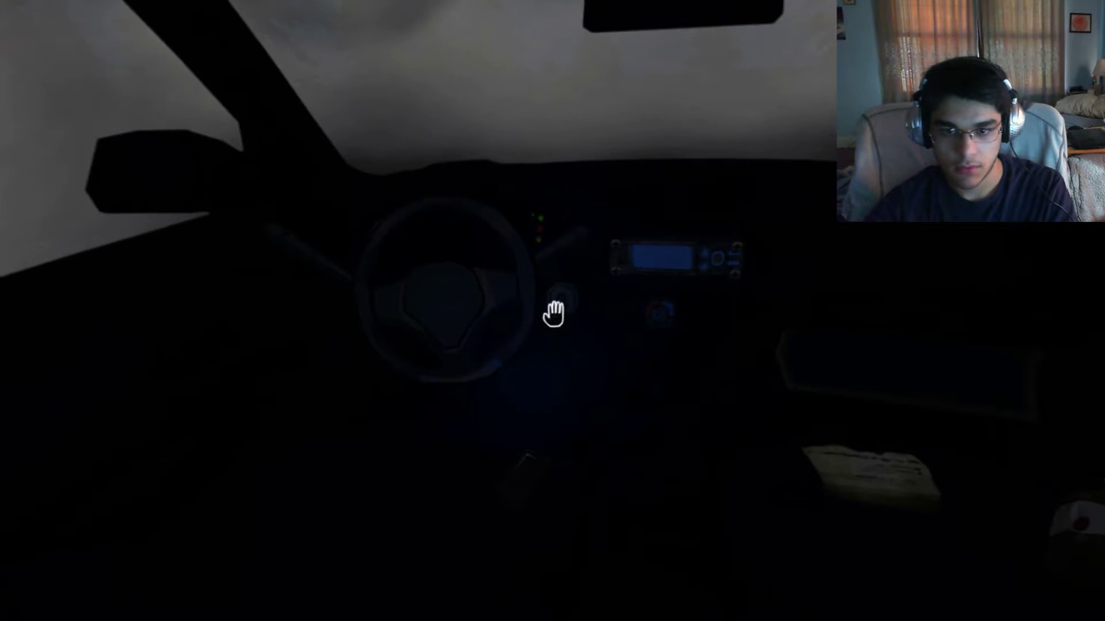
Retry grabbing the radio several more times without success.
{"action": "left_click", "coordinate": [558, 160]}
{"action": "mouse_move", "coordinate": [610, 175]}
{"action": "left_mouse_down"}
{"action": "mouse_move", "coordinate": [645, 474]}
{"action": "mouse_move", "coordinate": [459, 371]}
{"action": "mouse_move", "coordinate": [501, 406]}
{"action": "left_mouse_up"}
{"action": "mouse_move", "coordinate": [564, 156]}
{"action": "left_mouse_down"}
{"action": "mouse_move", "coordinate": [634, 166]}
{"action": "mouse_move", "coordinate": [589, 431]}
{"action": "mouse_move", "coordinate": [518, 471]}
{"action": "mouse_move", "coordinate": [405, 233]}
{"action": "mouse_move", "coordinate": [579, 136]}
{"action": "left_mouse_up"}
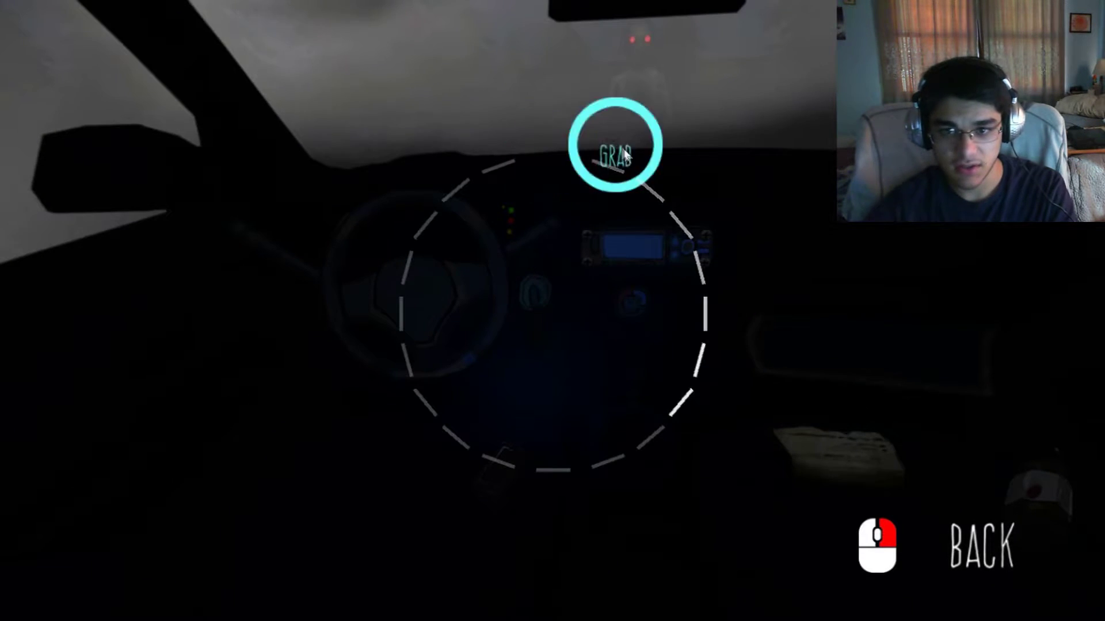
{"action": "left_click_drag", "start_coordinate": [615, 145], "coordinate": [742, 246]}
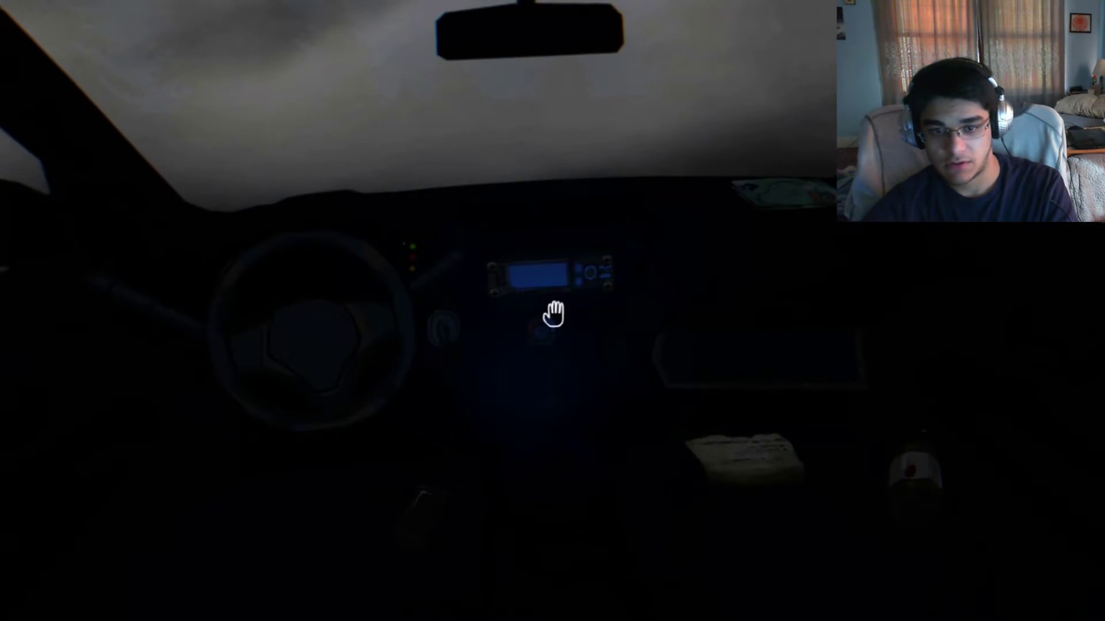
{"action": "left_click", "coordinate": [552, 315]}
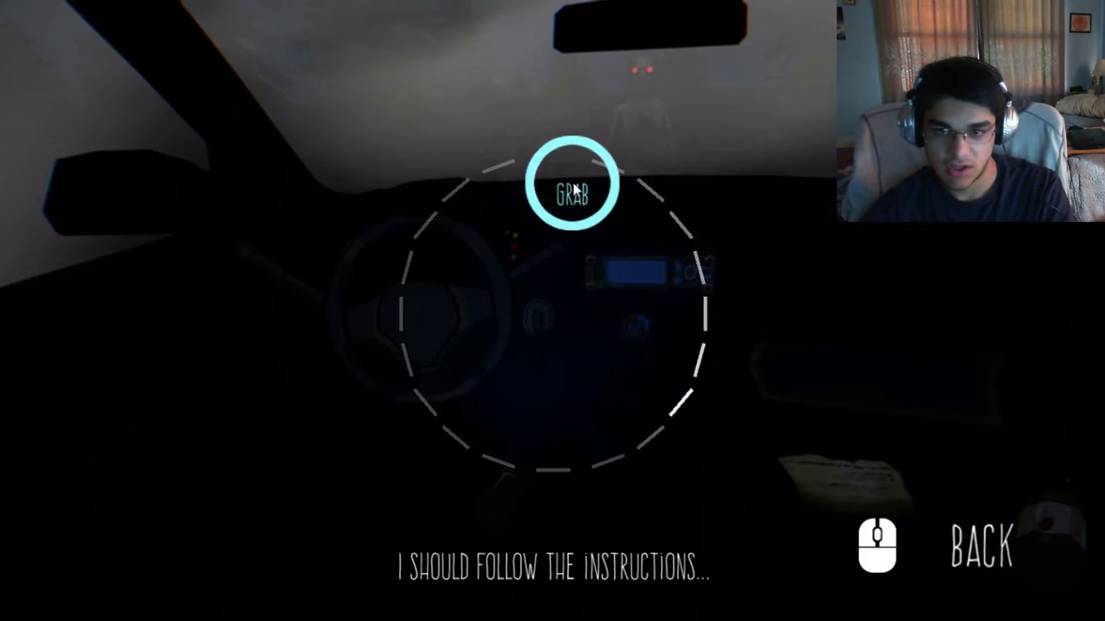
{"action": "left_click", "coordinate": [957, 415]}
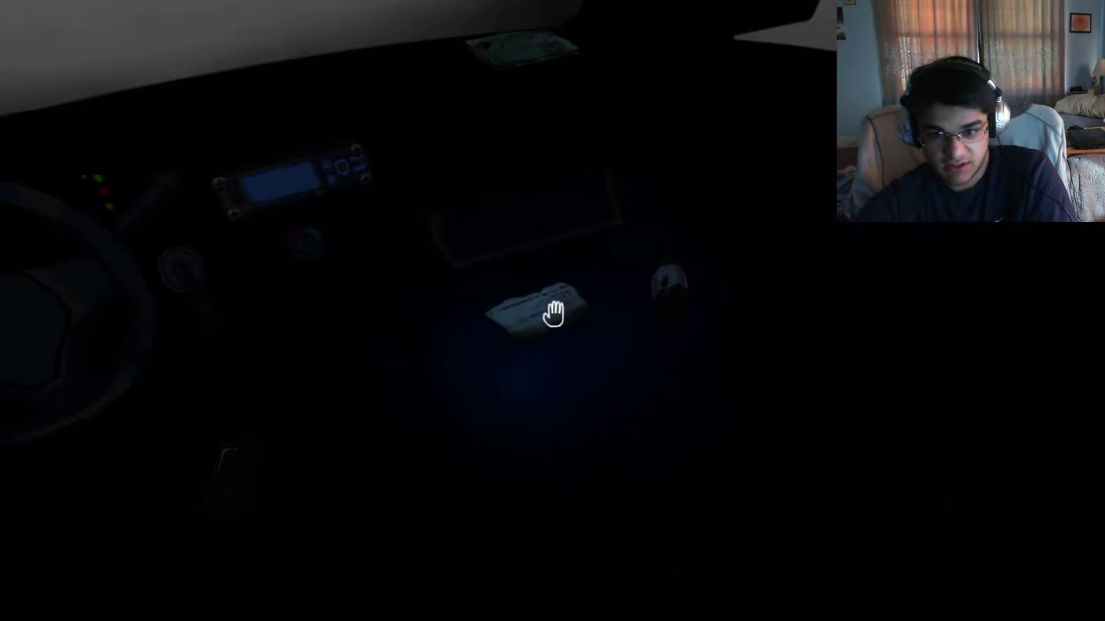
Read the handwritten electrical-issues note, set it down, and face the dashboard.
{"action": "left_click", "coordinate": [553, 313]}
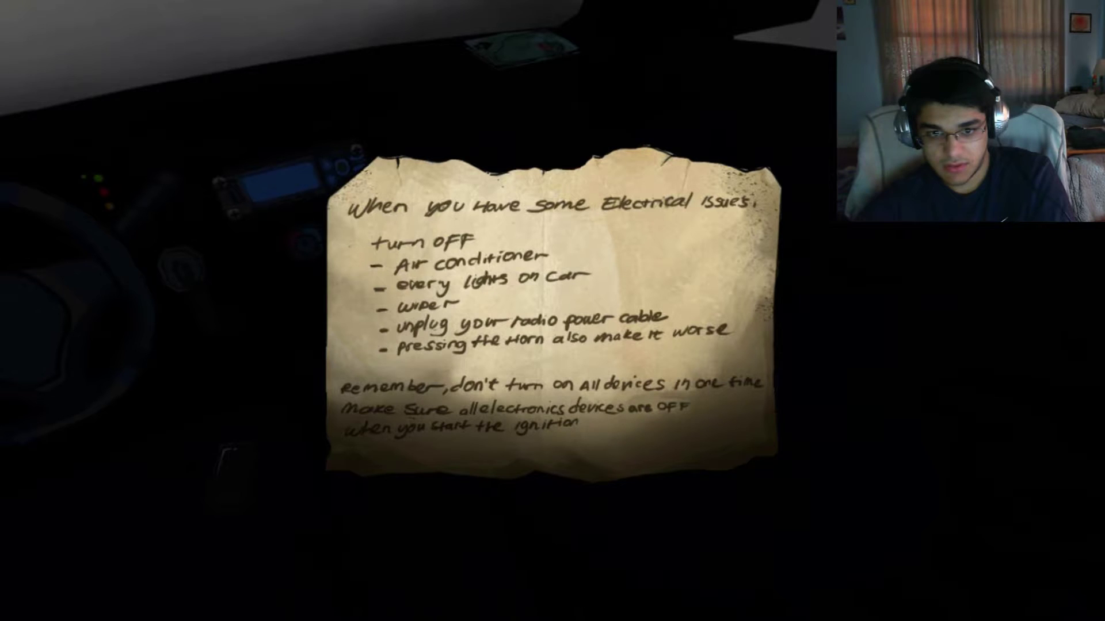
{"action": "left_click", "coordinate": [553, 313]}
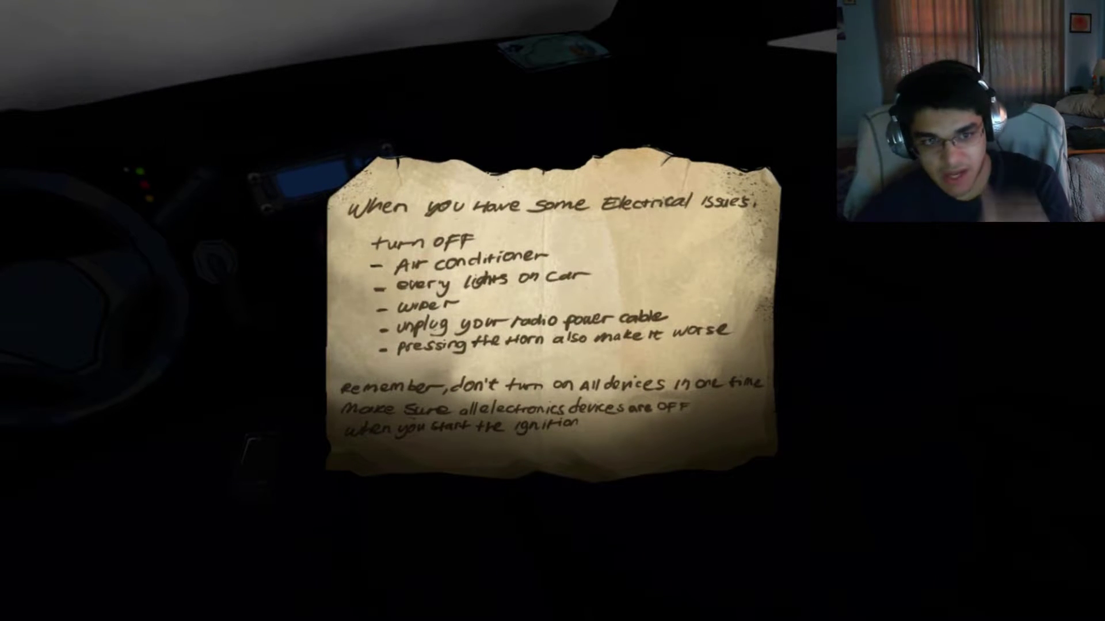
{"action": "left_click", "coordinate": [552, 310]}
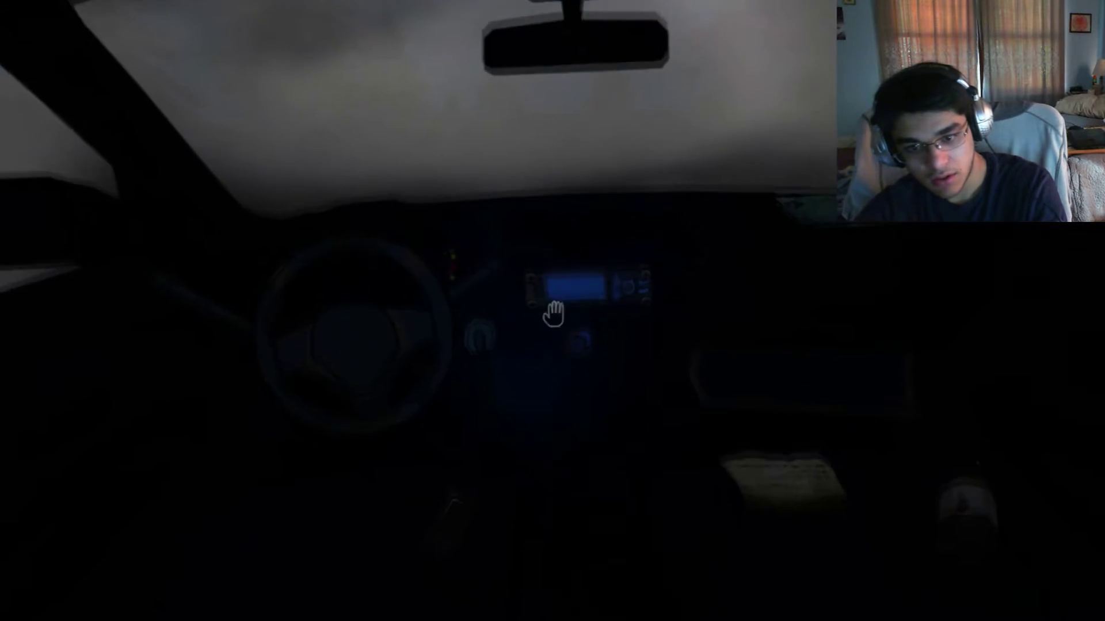
Drop the held item, check the handbag, then pan the view back.
{"action": "left_click", "coordinate": [553, 312]}
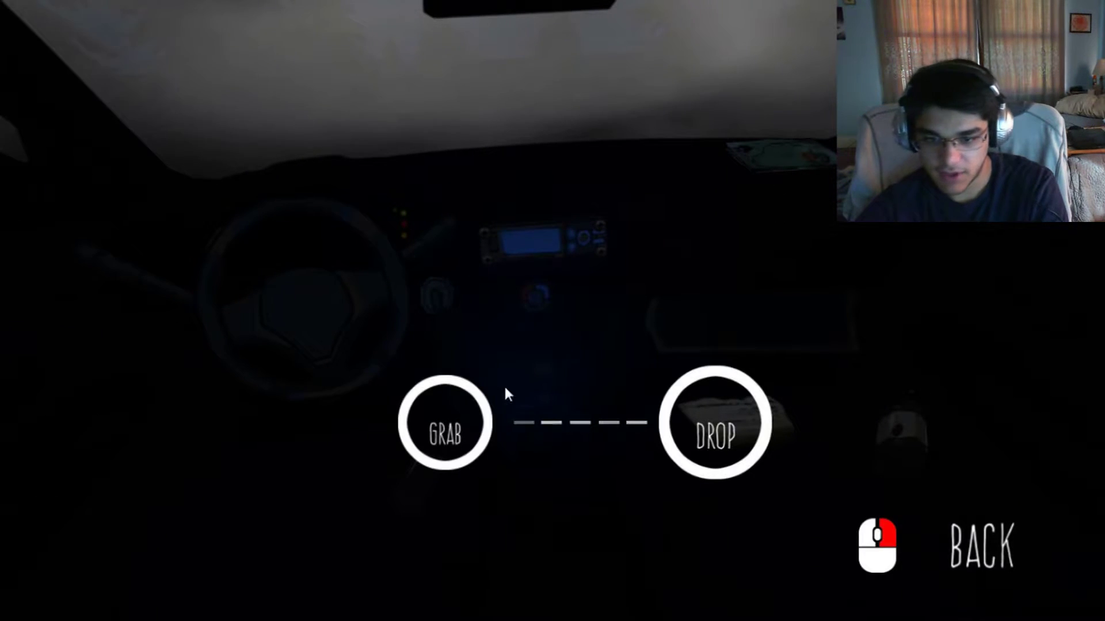
{"action": "left_click", "coordinate": [757, 419]}
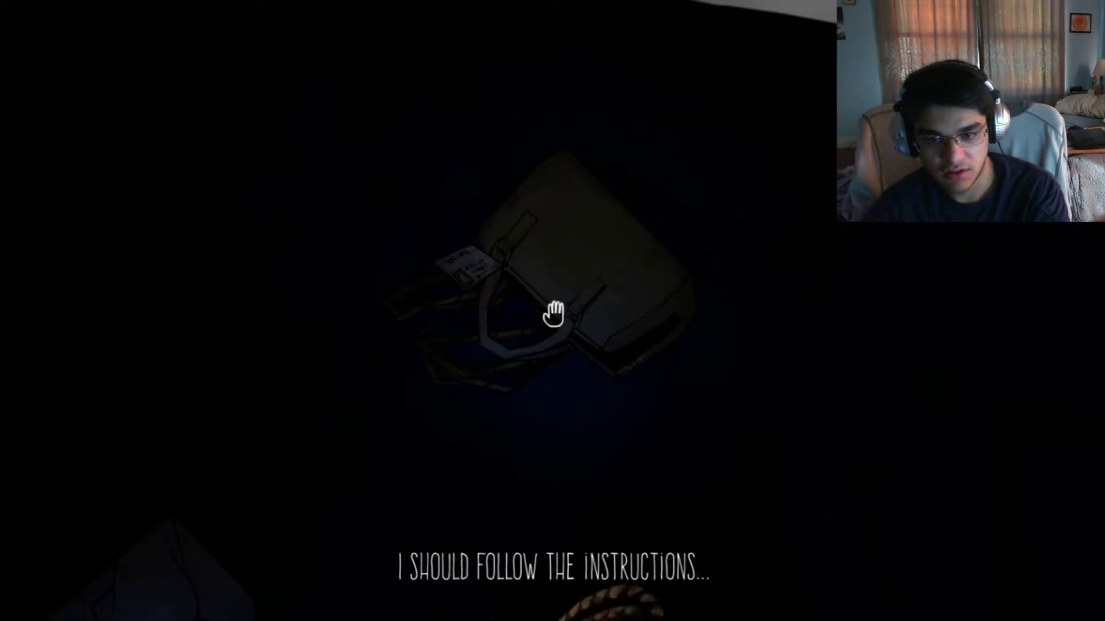
{"action": "left_click", "coordinate": [552, 315]}
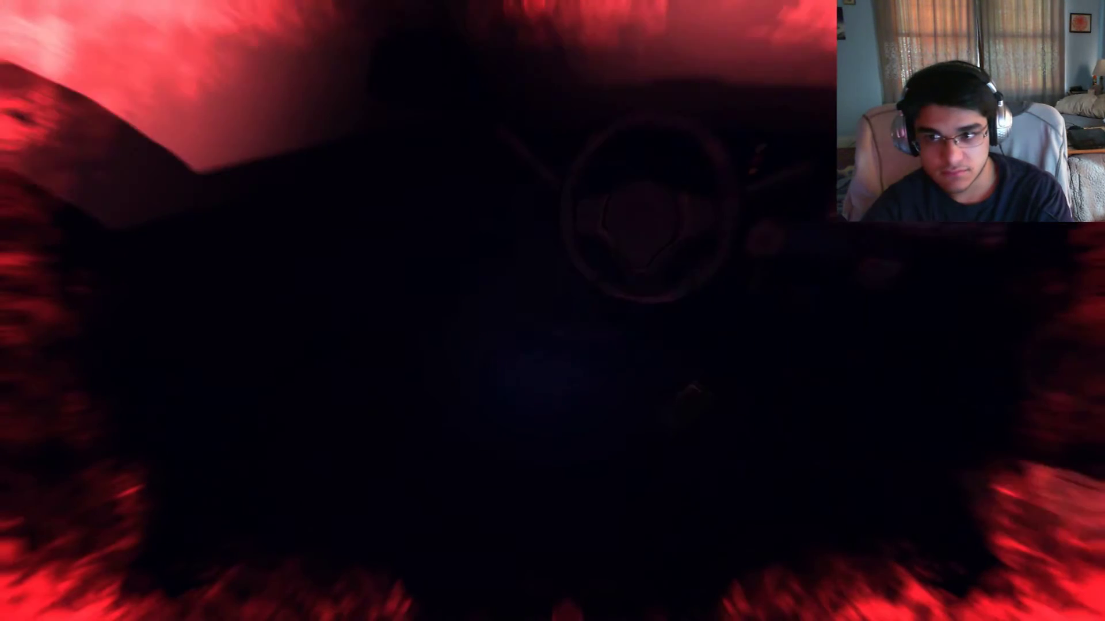
{"action": "left_click_drag", "start_coordinate": [552, 312], "coordinate": [552, 312]}
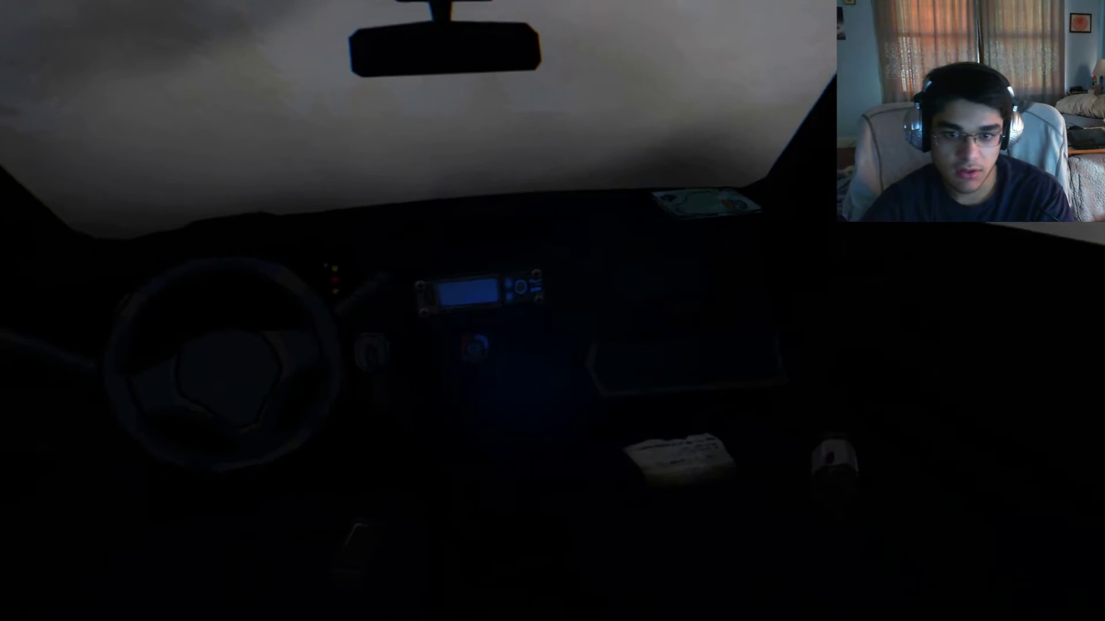
Grab the dashboard radio, follow the moving grab ring, then back out.
{"action": "left_click", "coordinate": [552, 310]}
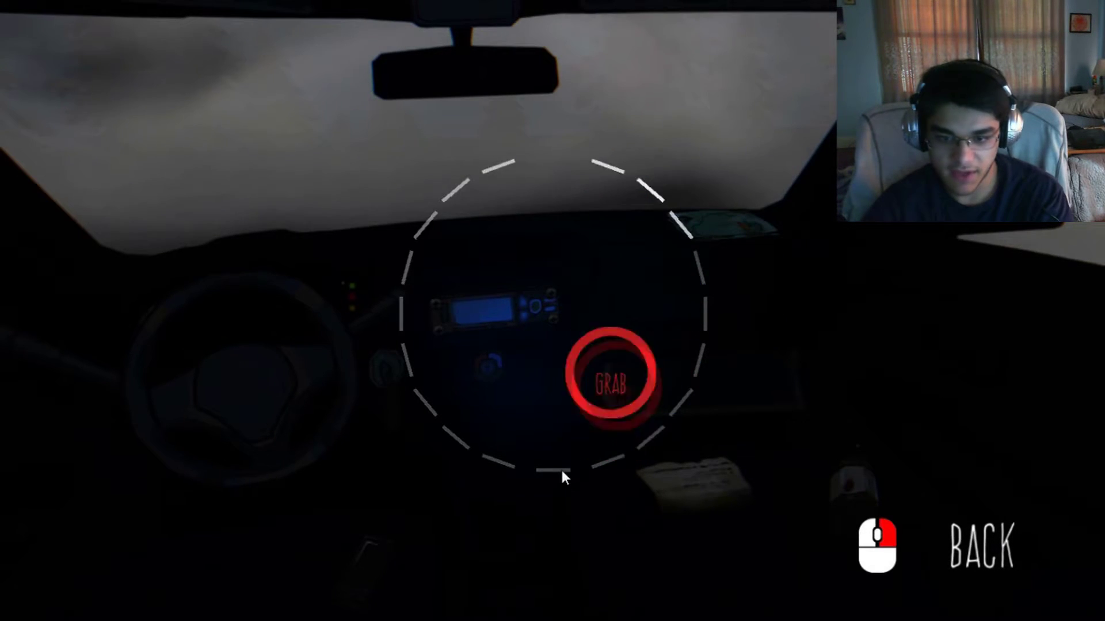
{"action": "mouse_move", "coordinate": [552, 160]}
{"action": "left_mouse_down"}
{"action": "mouse_move", "coordinate": [392, 354]}
{"action": "mouse_move", "coordinate": [466, 254]}
{"action": "left_mouse_up"}
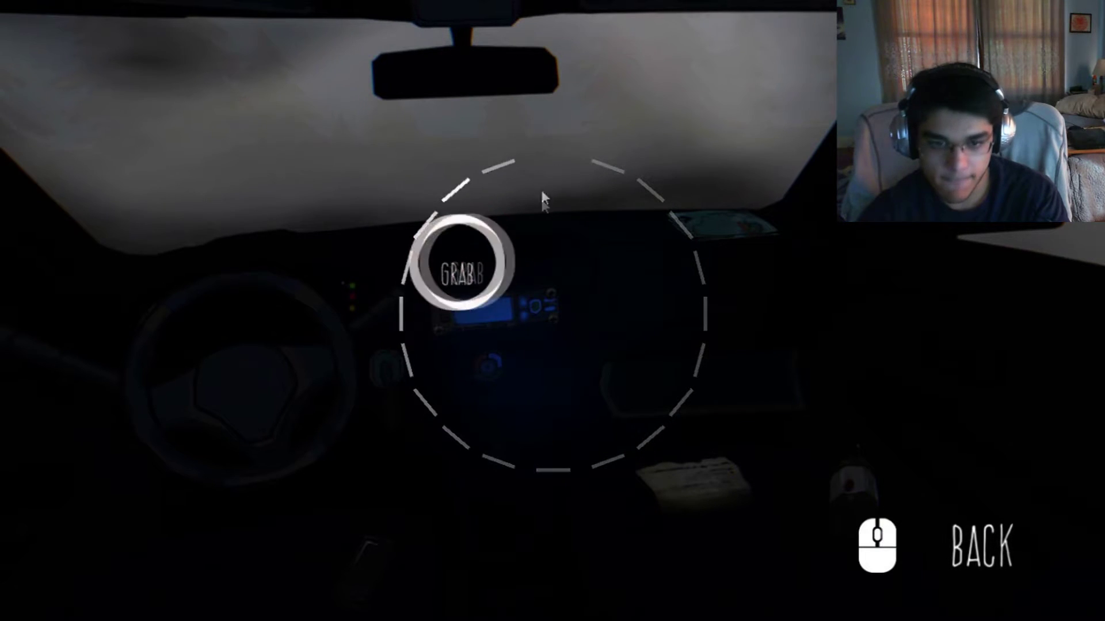
{"action": "mouse_move", "coordinate": [557, 182]}
{"action": "left_mouse_down"}
{"action": "mouse_move", "coordinate": [433, 230]}
{"action": "mouse_move", "coordinate": [522, 140]}
{"action": "left_mouse_up"}
{"action": "right_click", "coordinate": [538, 140]}
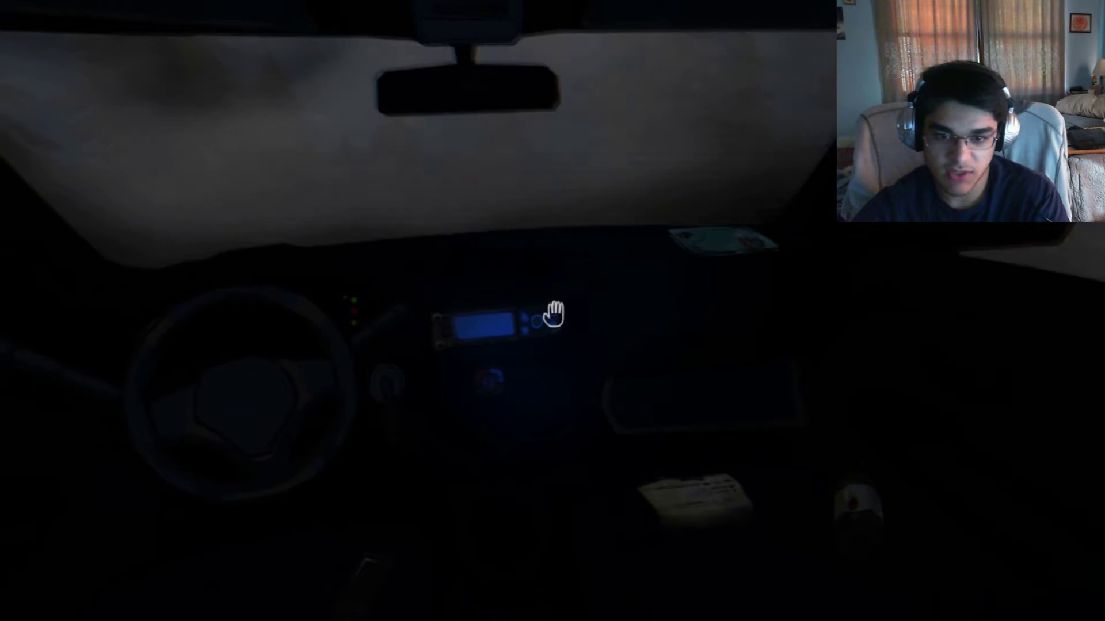
Retry grabbing the radio until its display goes dark, then turn to the seat note.
{"action": "left_click", "coordinate": [553, 310]}
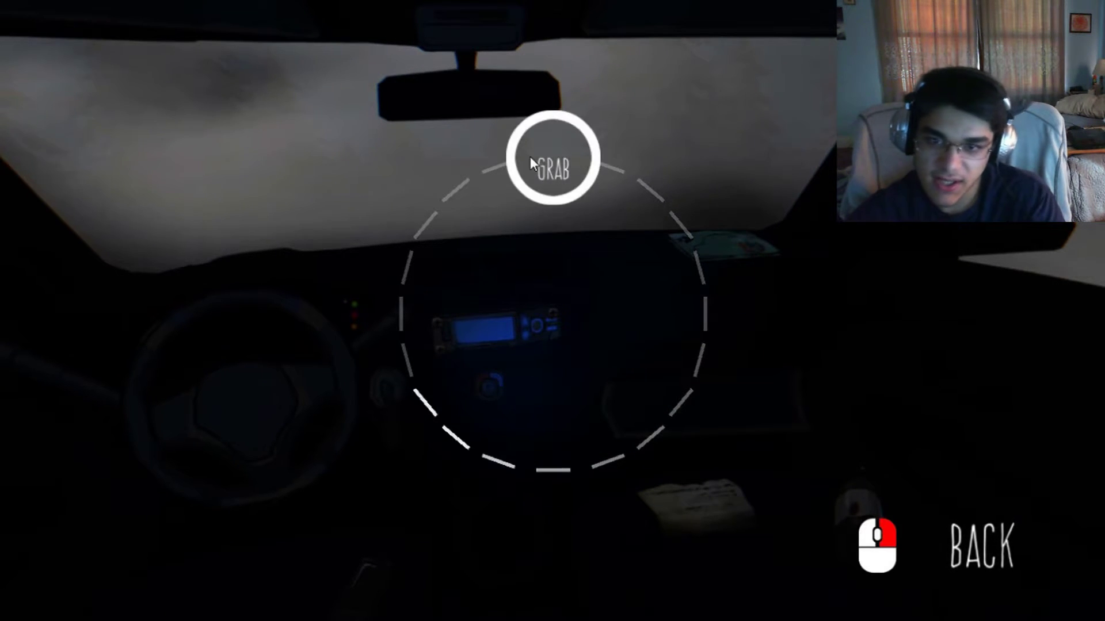
{"action": "left_click", "coordinate": [760, 275]}
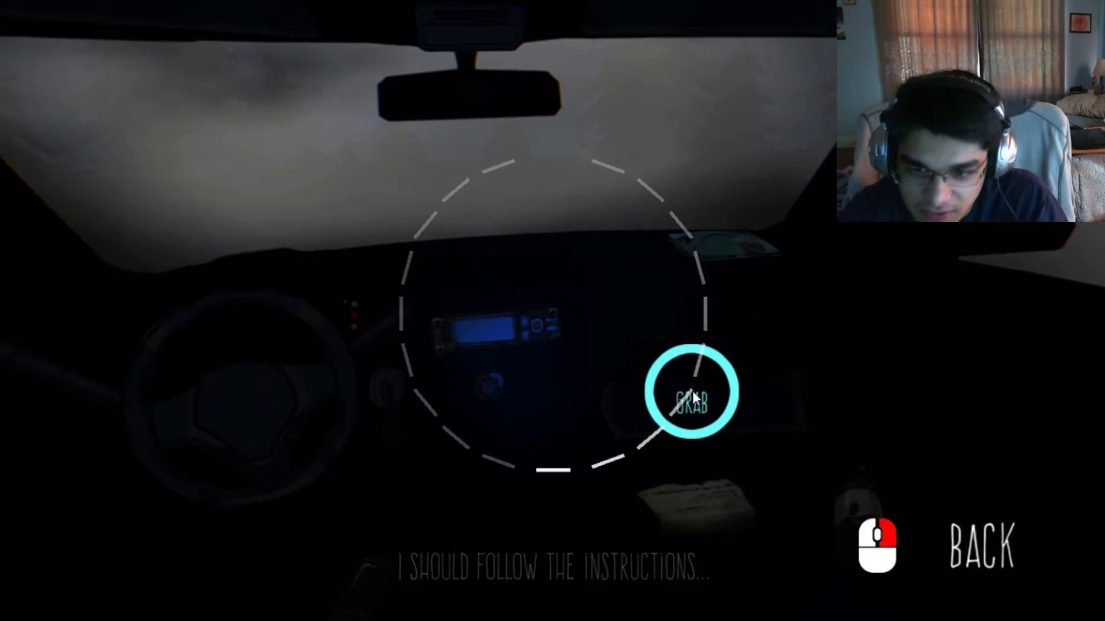
{"action": "left_click", "coordinate": [510, 145]}
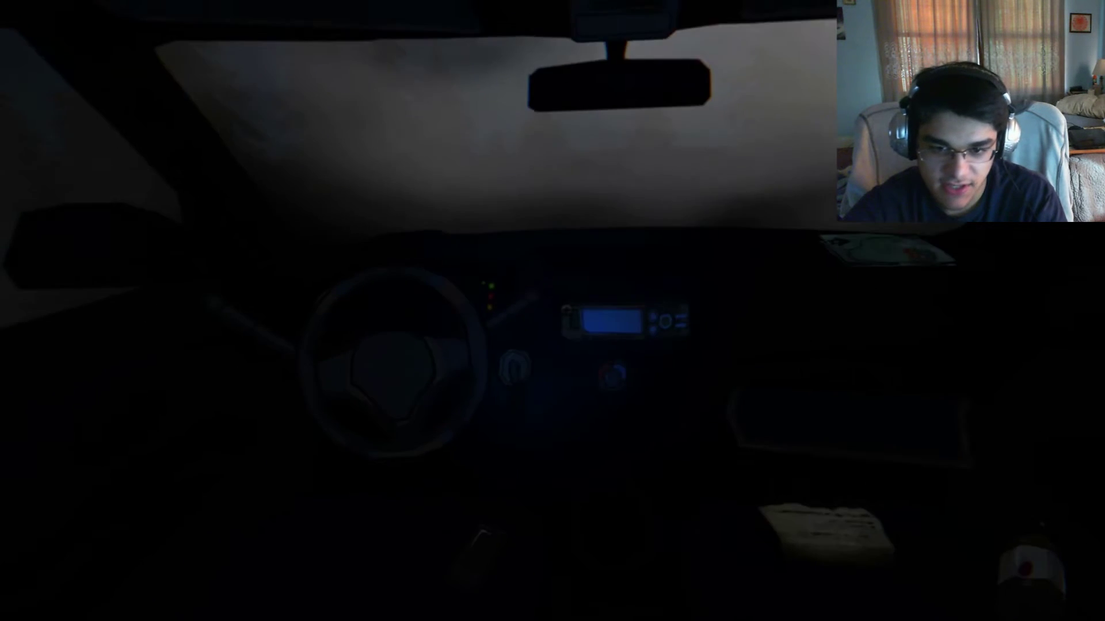
{"action": "left_click", "coordinate": [553, 311]}
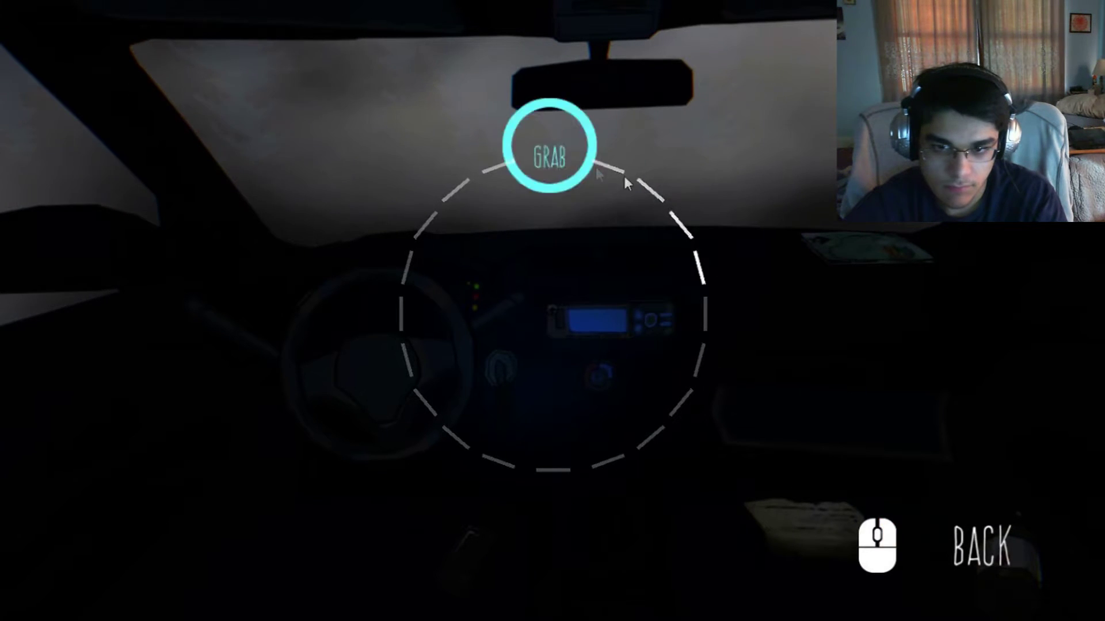
{"action": "right_click", "coordinate": [596, 147]}
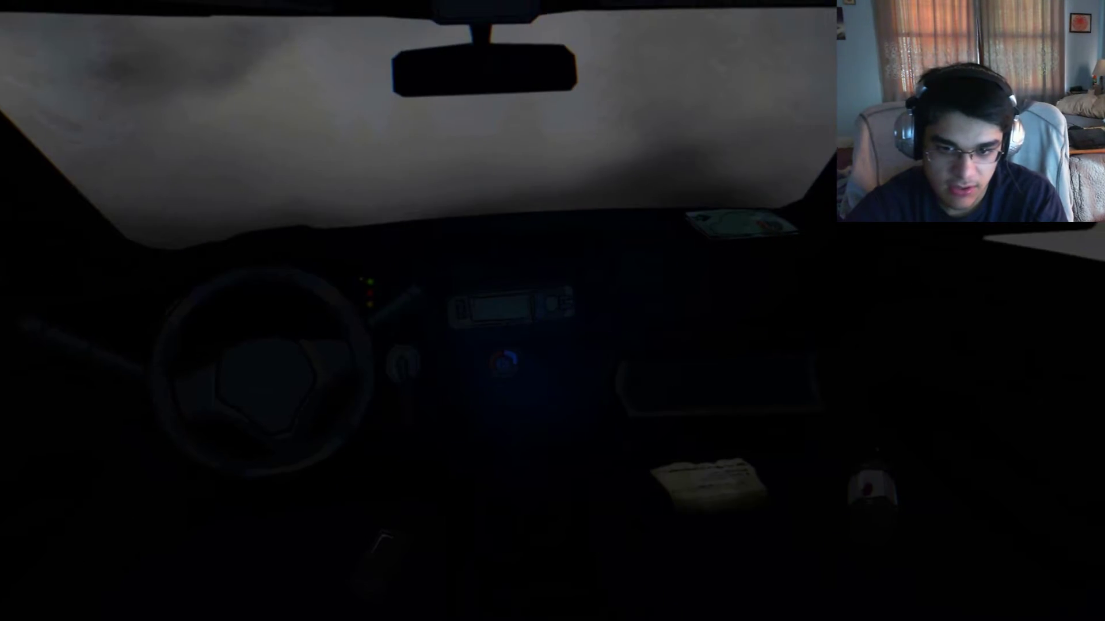
{"action": "left_click", "coordinate": [553, 316]}
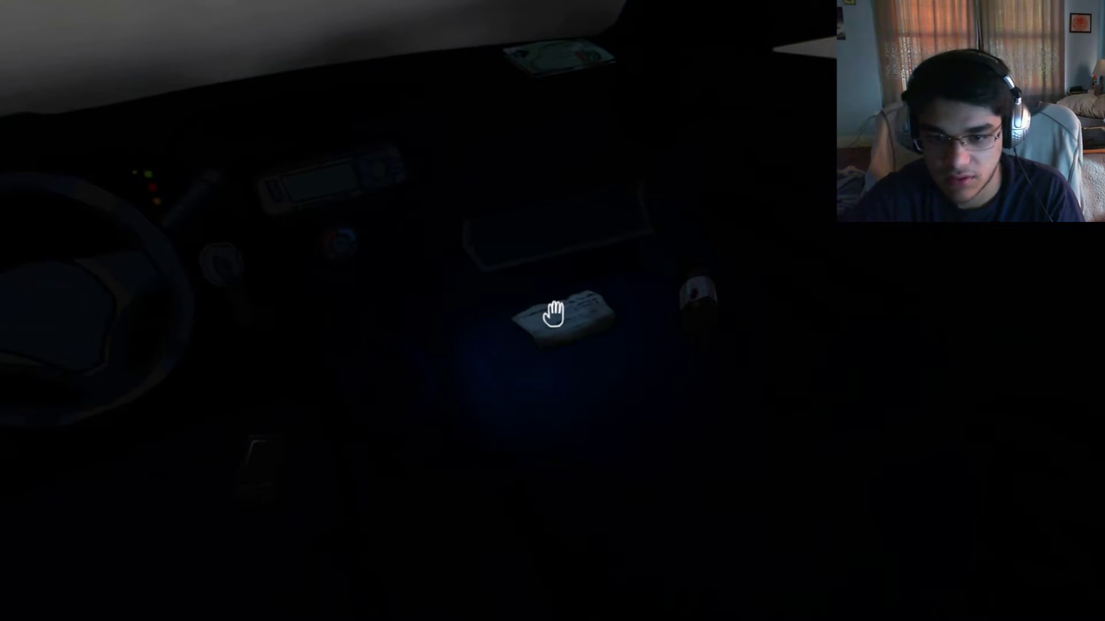
Read the seat note, drag a dashboard control to off, then look up toward the mirror.
{"action": "left_click", "coordinate": [553, 314]}
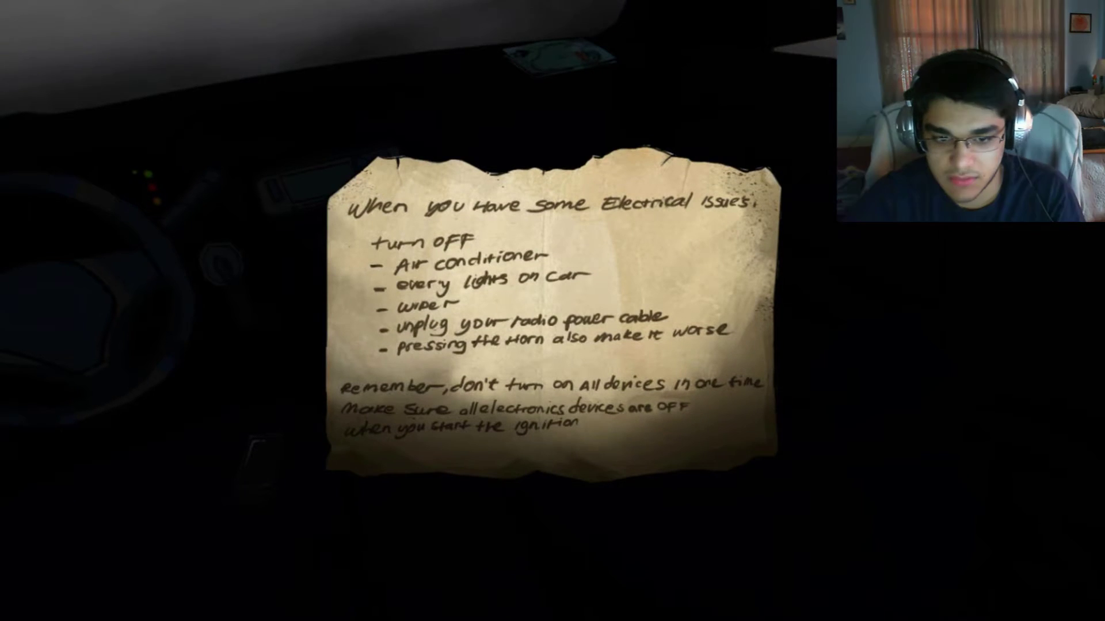
{"action": "left_click", "coordinate": [552, 311]}
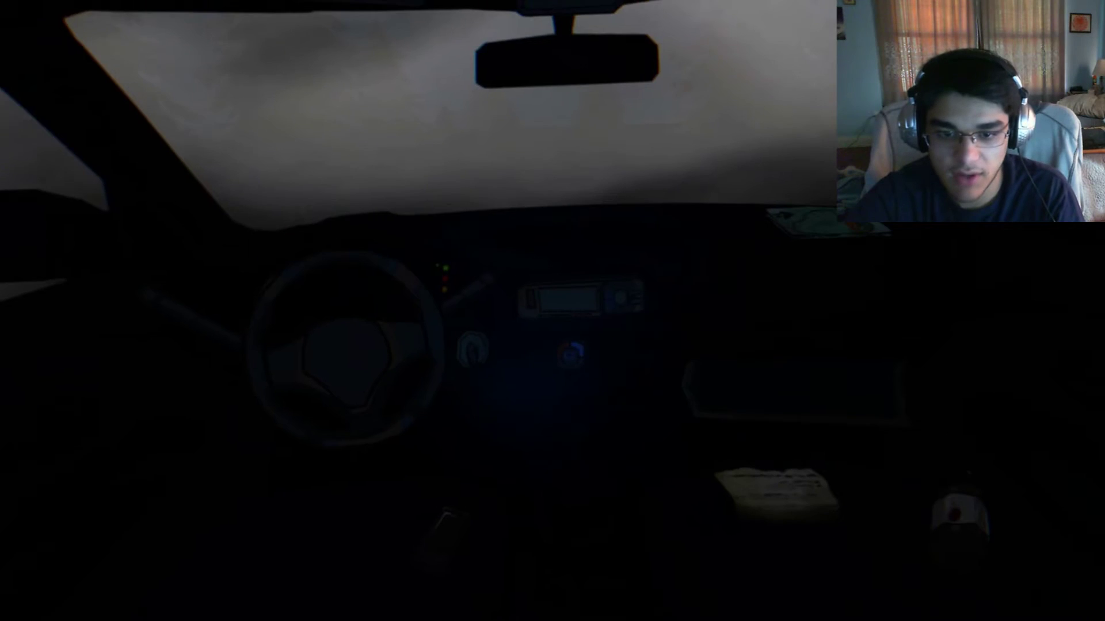
{"action": "left_click", "coordinate": [552, 313]}
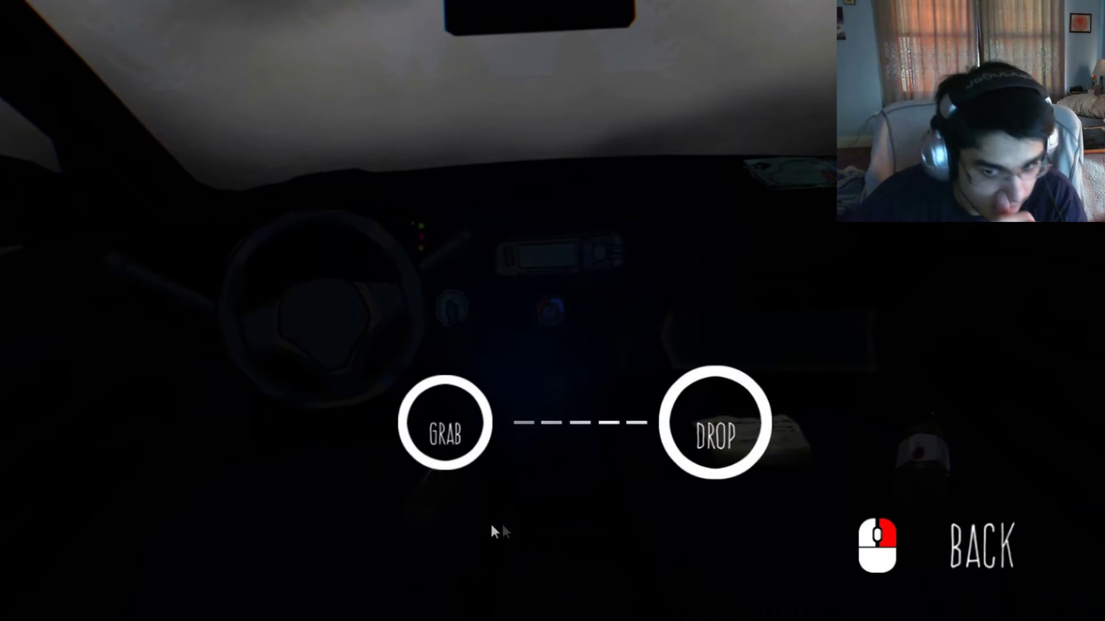
{"action": "left_click_drag", "start_coordinate": [442, 422], "coordinate": [721, 415]}
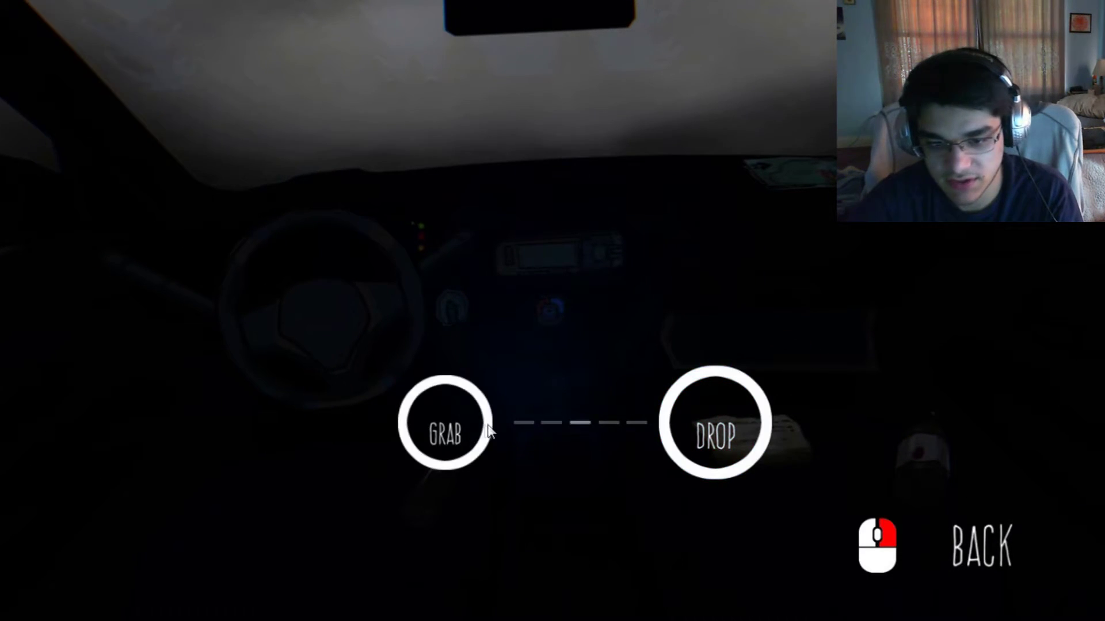
{"action": "left_click_drag", "start_coordinate": [442, 423], "coordinate": [704, 406]}
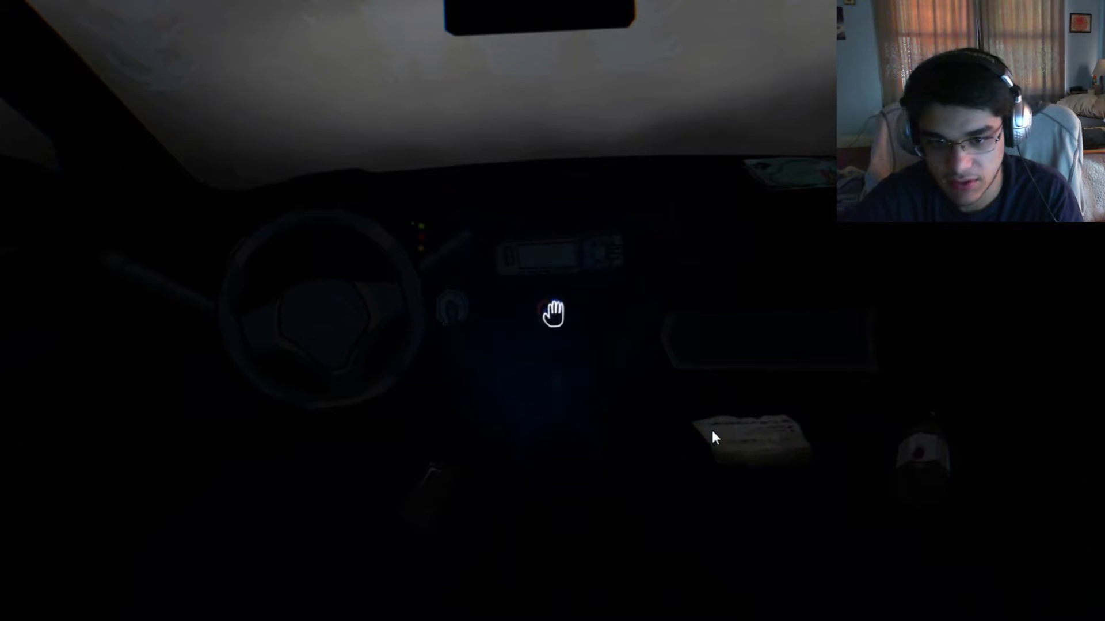
{"action": "left_click", "coordinate": [552, 313]}
{"action": "left_click_drag", "start_coordinate": [423, 411], "coordinate": [742, 415]}
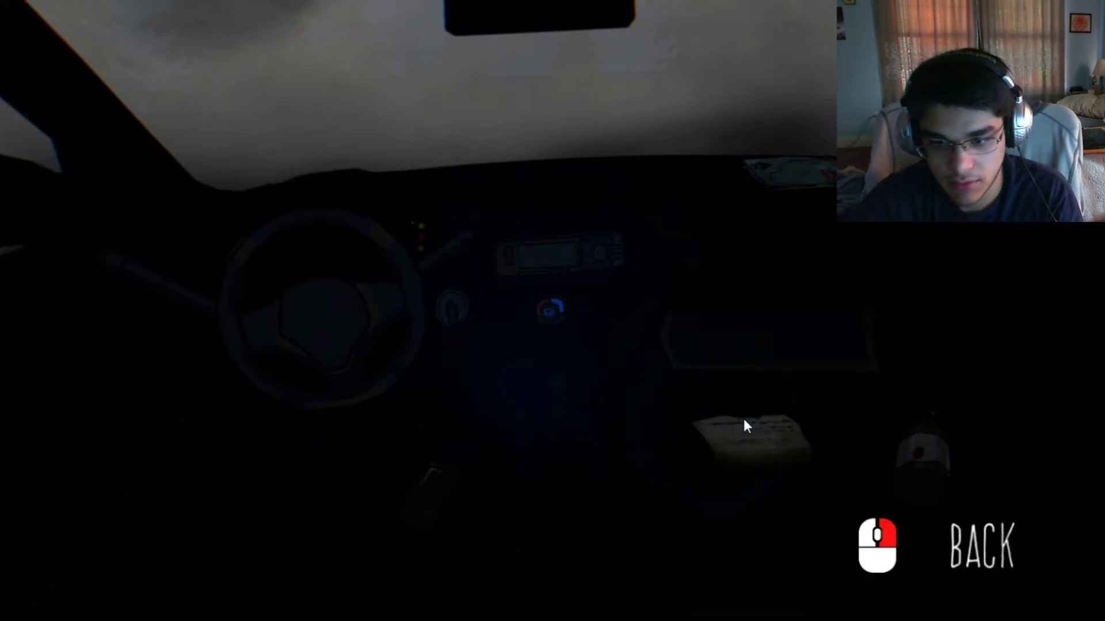
{"action": "left_click_drag", "start_coordinate": [552, 313], "coordinate": [552, 345]}
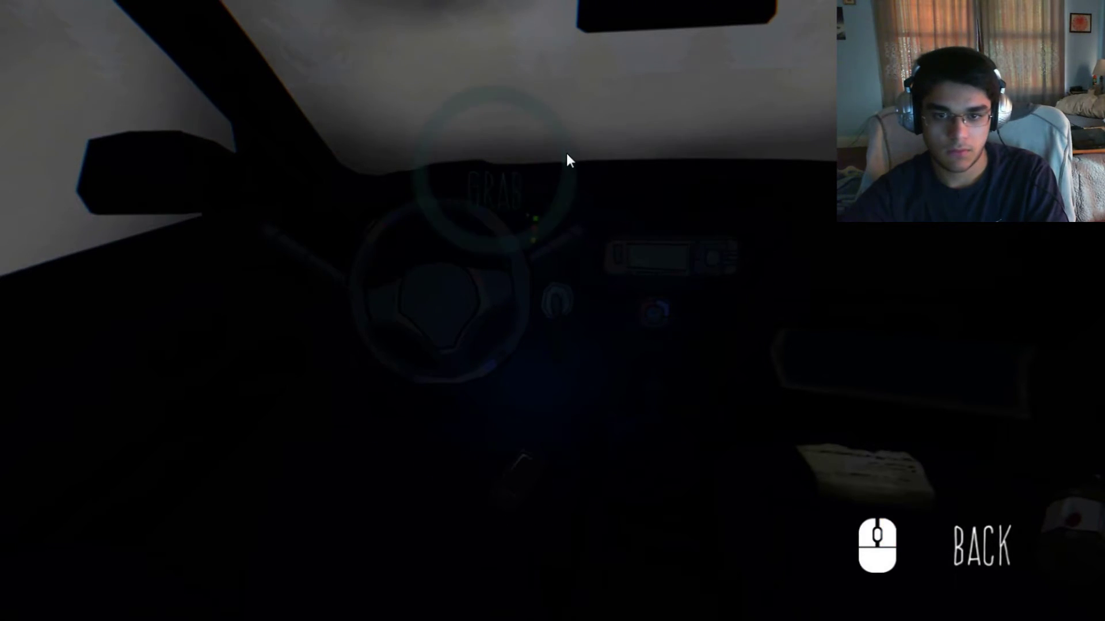
Try the ignition key, then switch off a dashboard control on the right.
{"action": "left_click", "coordinate": [566, 153]}
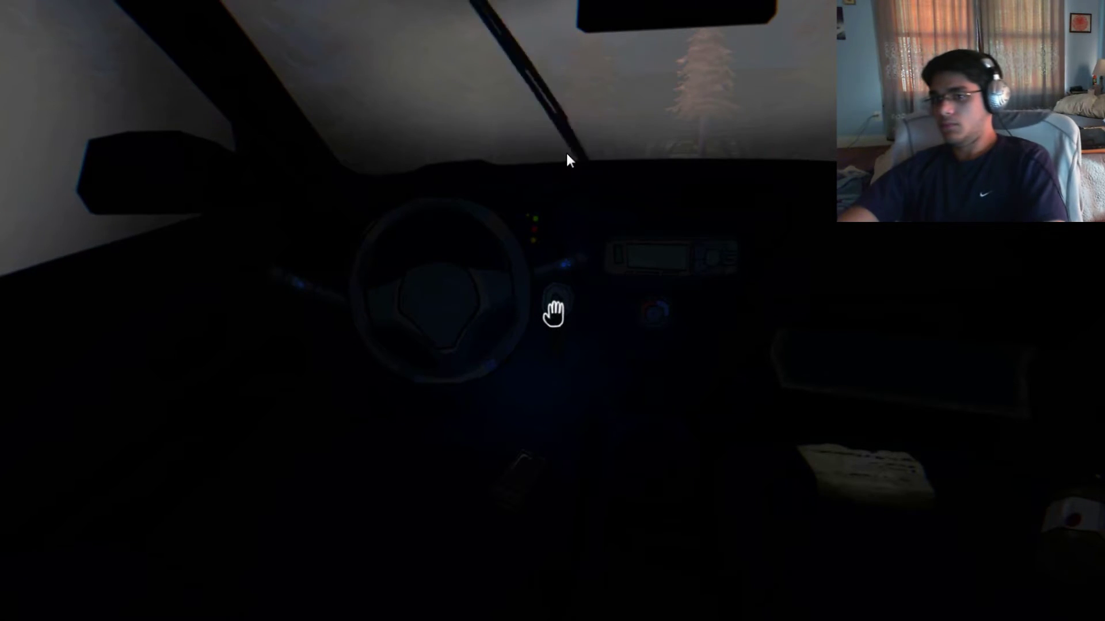
{"action": "left_click_drag", "start_coordinate": [565, 150], "coordinate": [483, 156]}
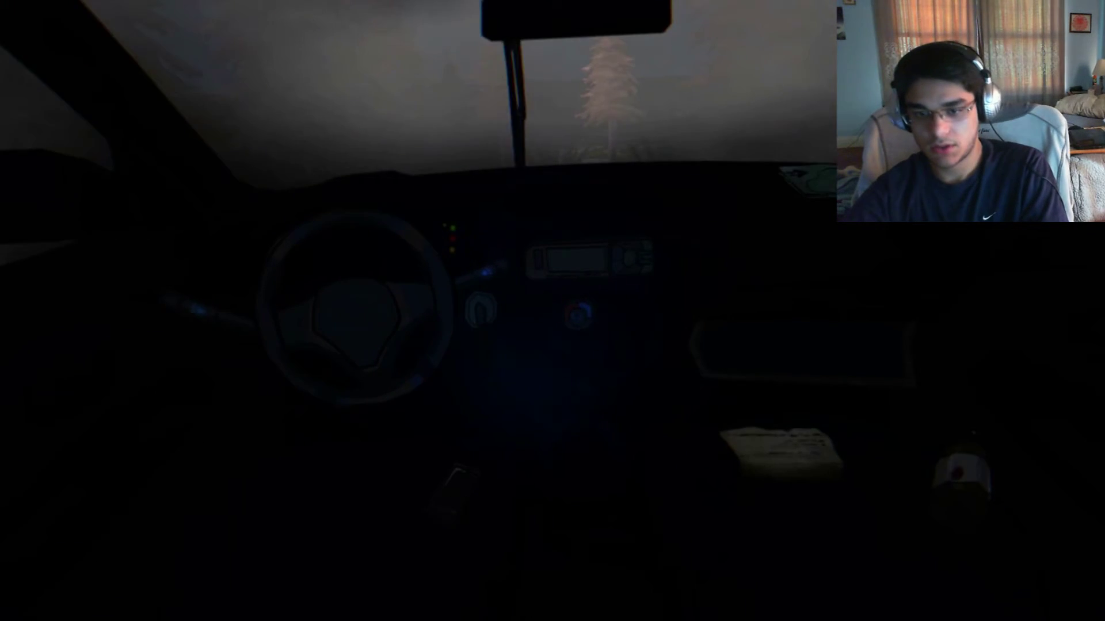
{"action": "left_click", "coordinate": [553, 313]}
{"action": "left_click_drag", "start_coordinate": [466, 432], "coordinate": [720, 426]}
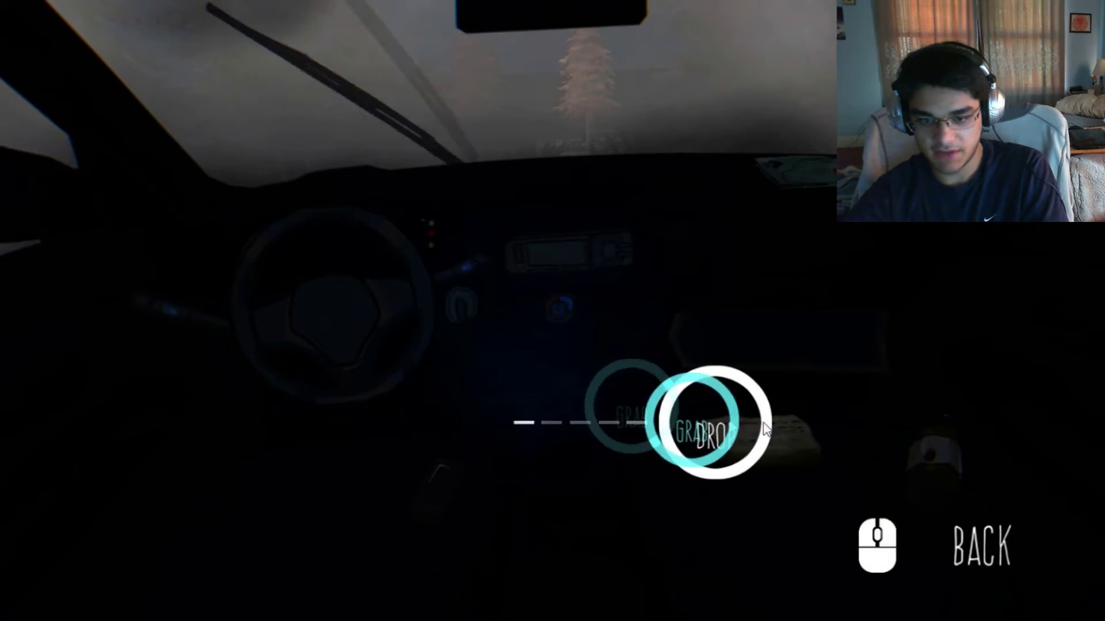
{"action": "left_click_drag", "start_coordinate": [454, 422], "coordinate": [715, 426]}
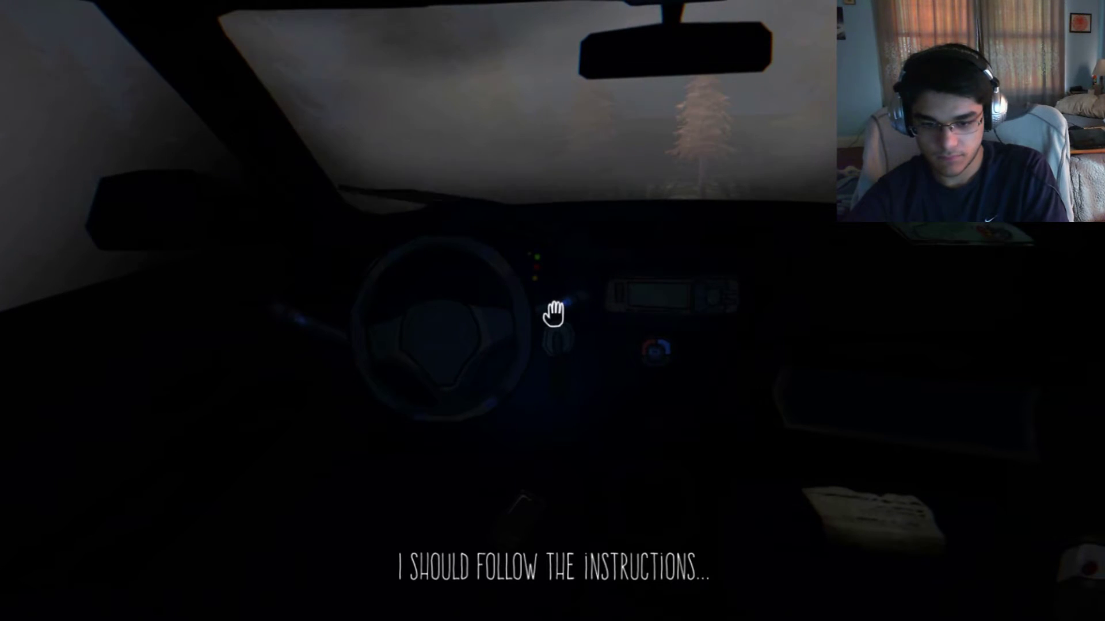
Try turning the ignition key and back out, then switch off another dashboard control.
{"action": "left_click", "coordinate": [553, 313]}
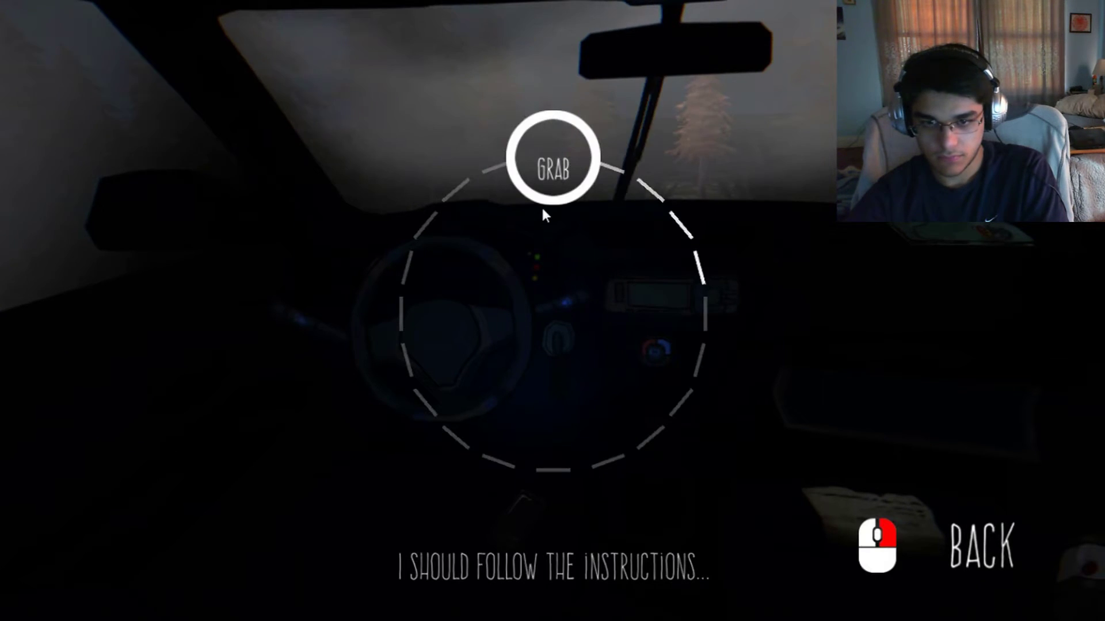
{"action": "left_click_drag", "start_coordinate": [541, 164], "coordinate": [421, 431]}
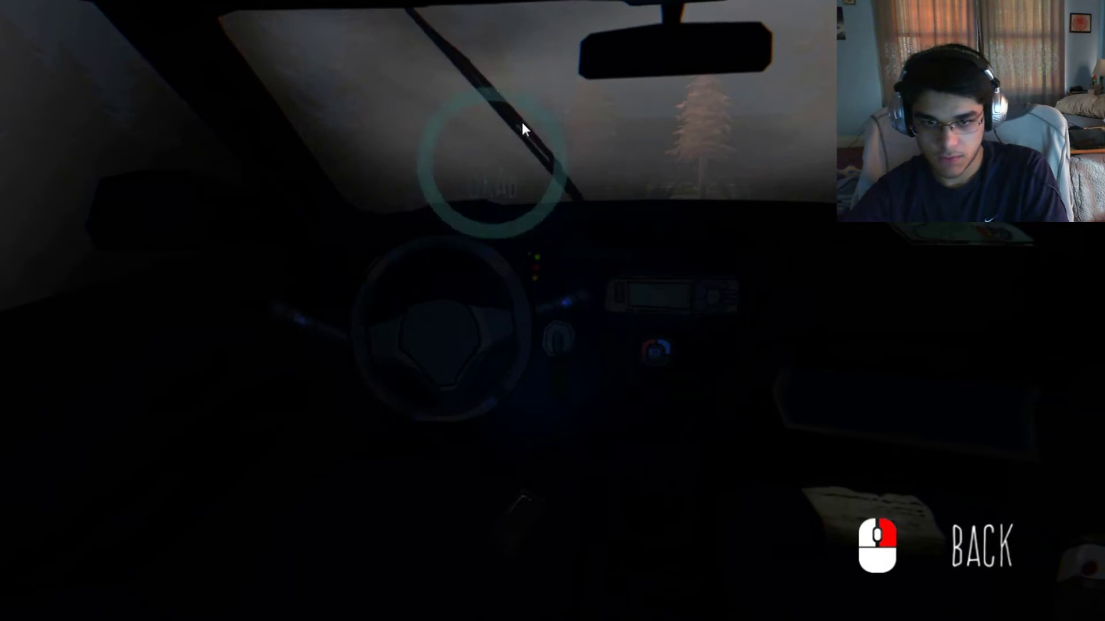
{"action": "right_click", "coordinate": [409, 343]}
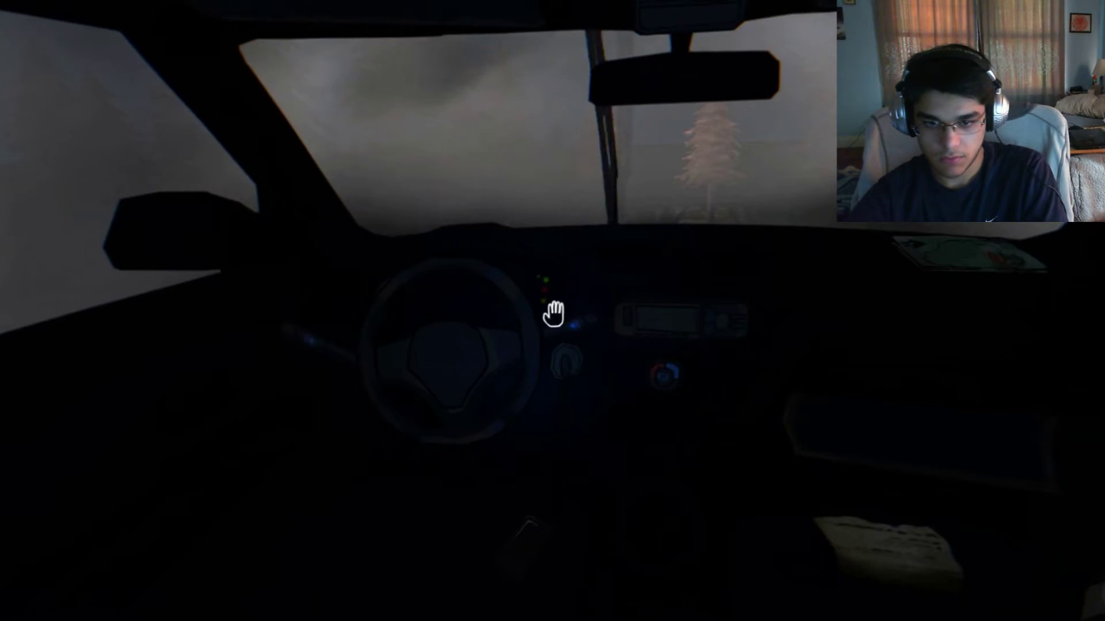
{"action": "left_click", "coordinate": [553, 313]}
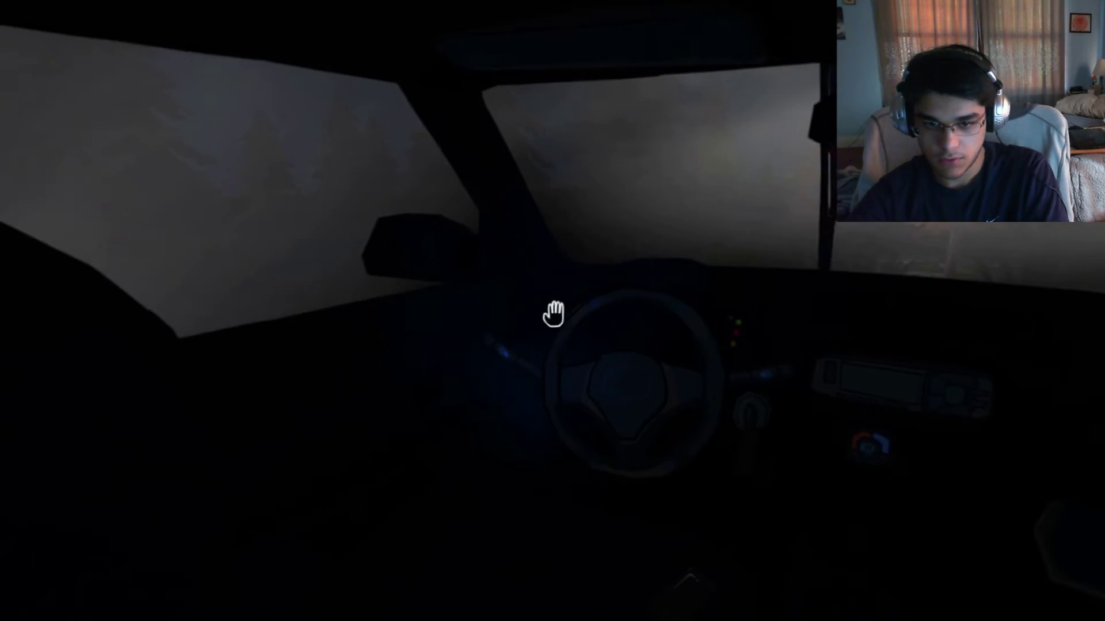
{"action": "left_click", "coordinate": [552, 315]}
{"action": "left_click_drag", "start_coordinate": [565, 162], "coordinate": [552, 479]}
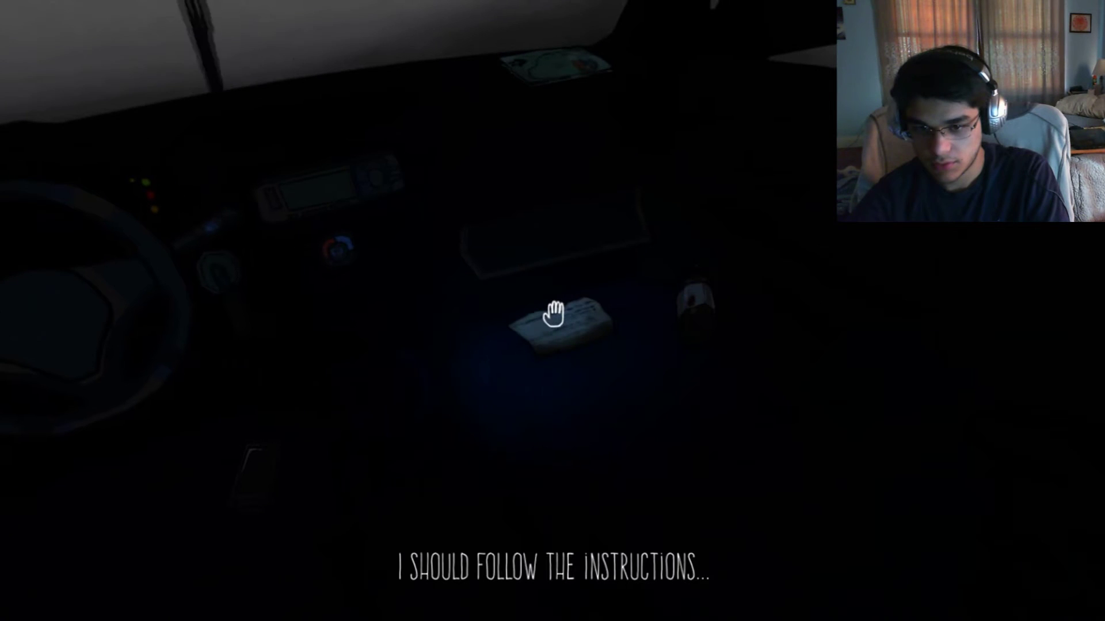
Read the electrical-issues note, put it down, and cancel a control interaction.
{"action": "left_click", "coordinate": [553, 315]}
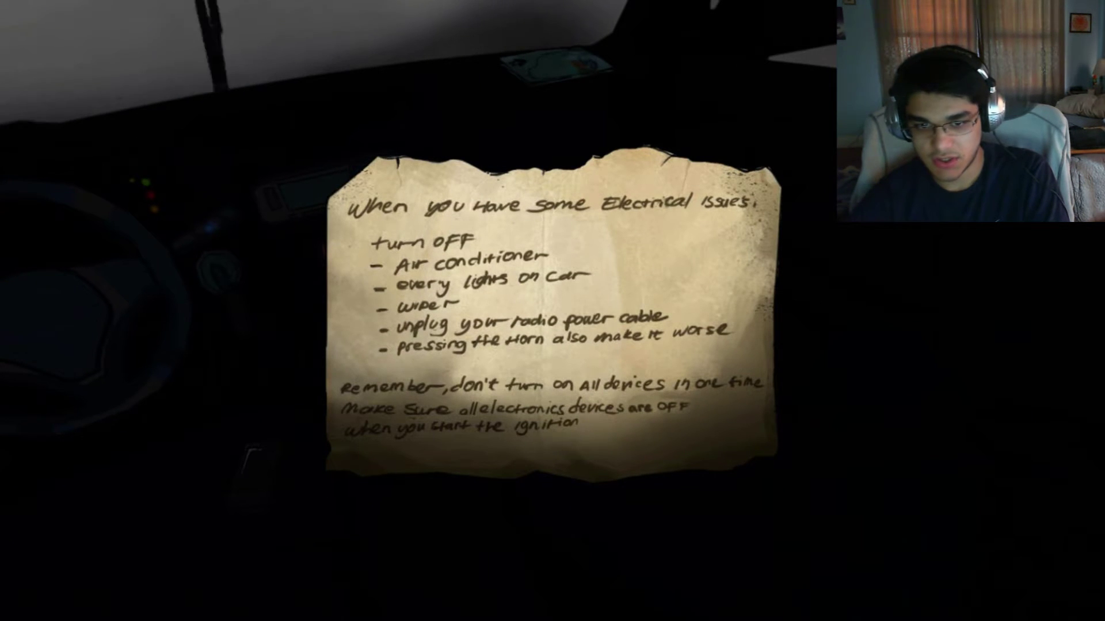
{"action": "left_click", "coordinate": [552, 310]}
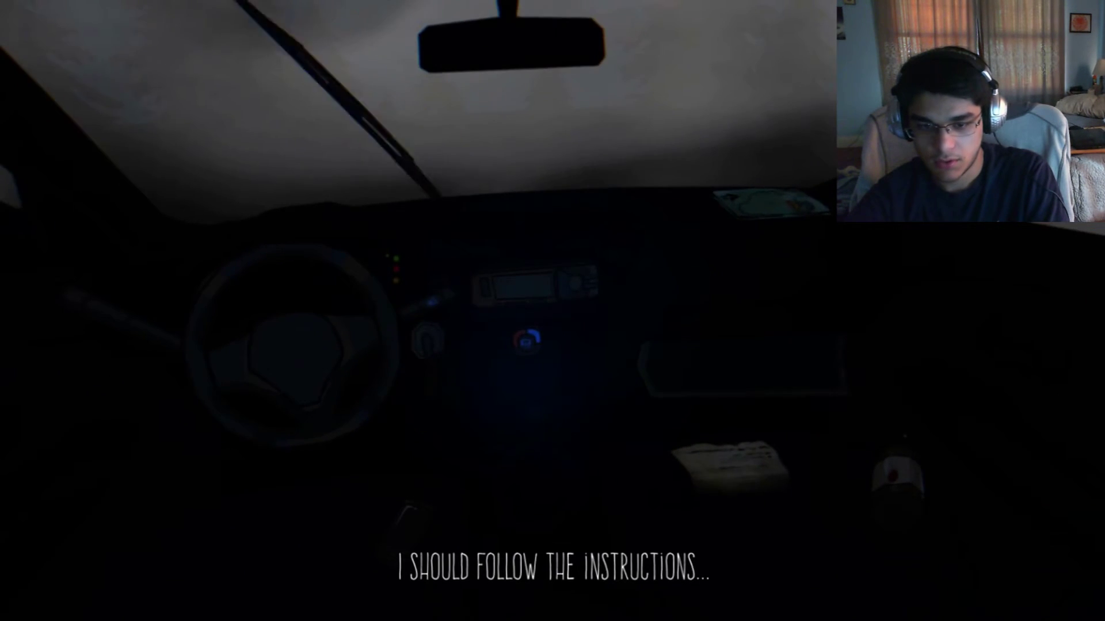
{"action": "left_click", "coordinate": [552, 313]}
{"action": "right_click", "coordinate": [552, 313]}
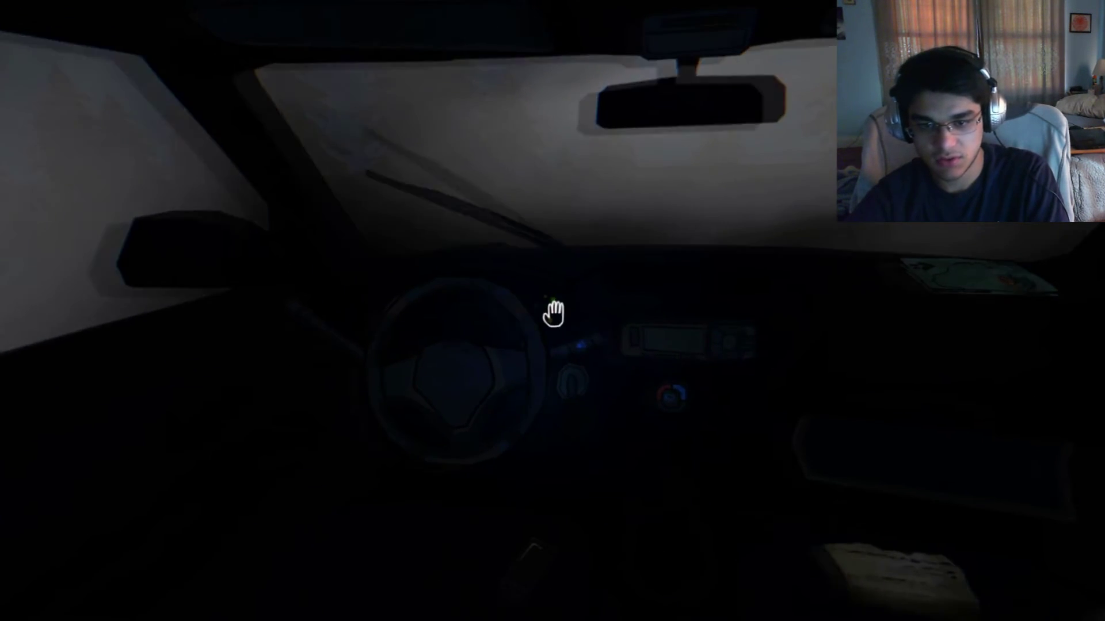
Push the lever up to switch it off, then reread and close the note.
{"action": "left_click", "coordinate": [552, 313]}
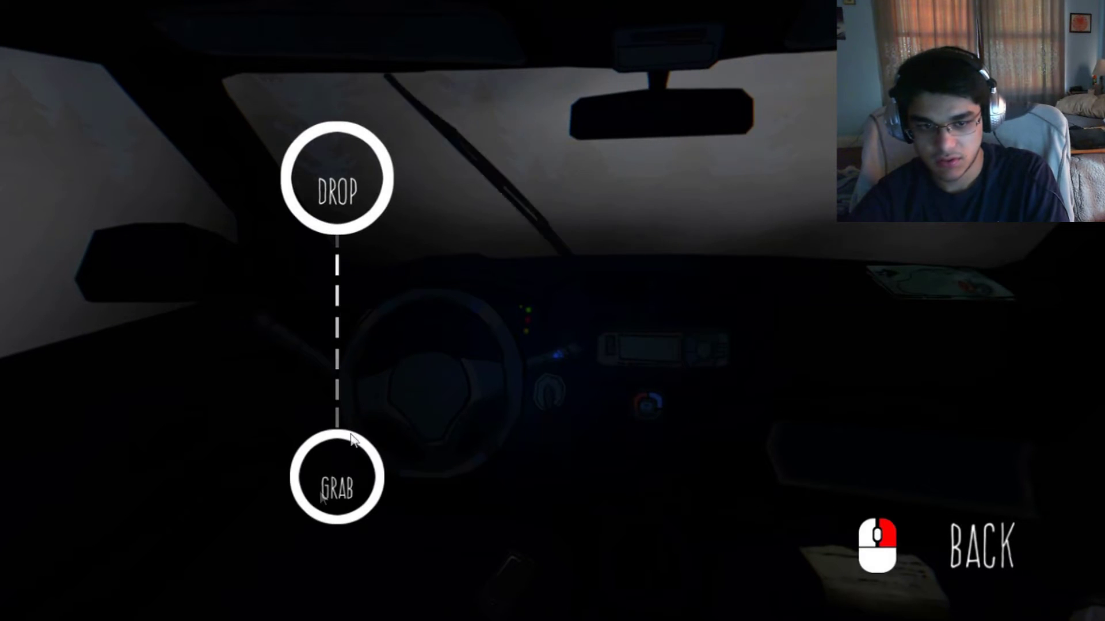
{"action": "left_click_drag", "start_coordinate": [337, 478], "coordinate": [337, 178]}
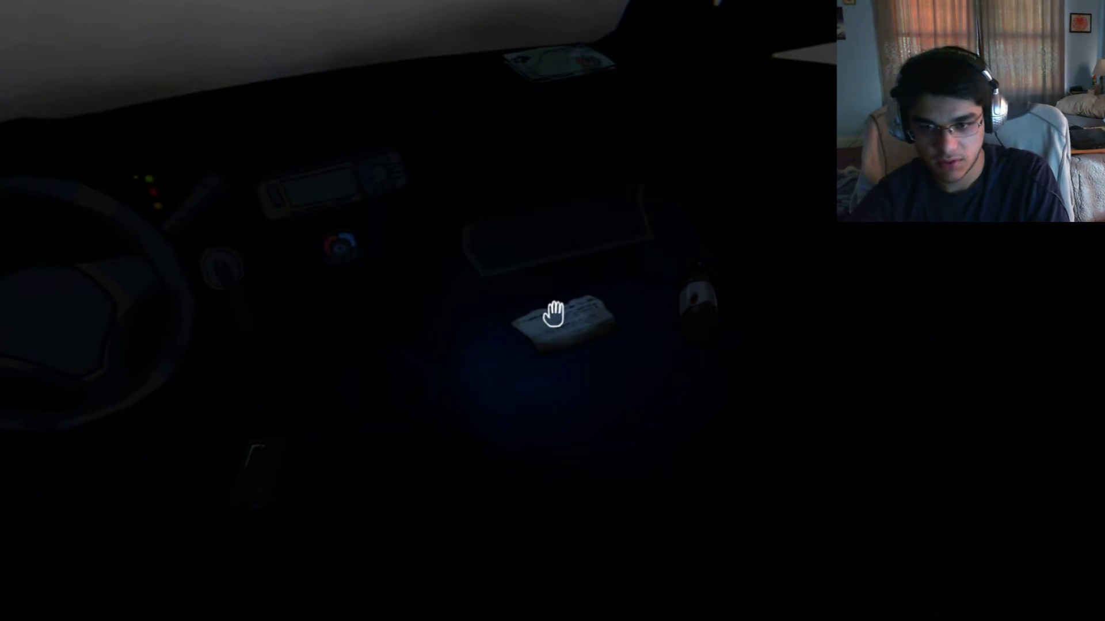
{"action": "left_click", "coordinate": [553, 314]}
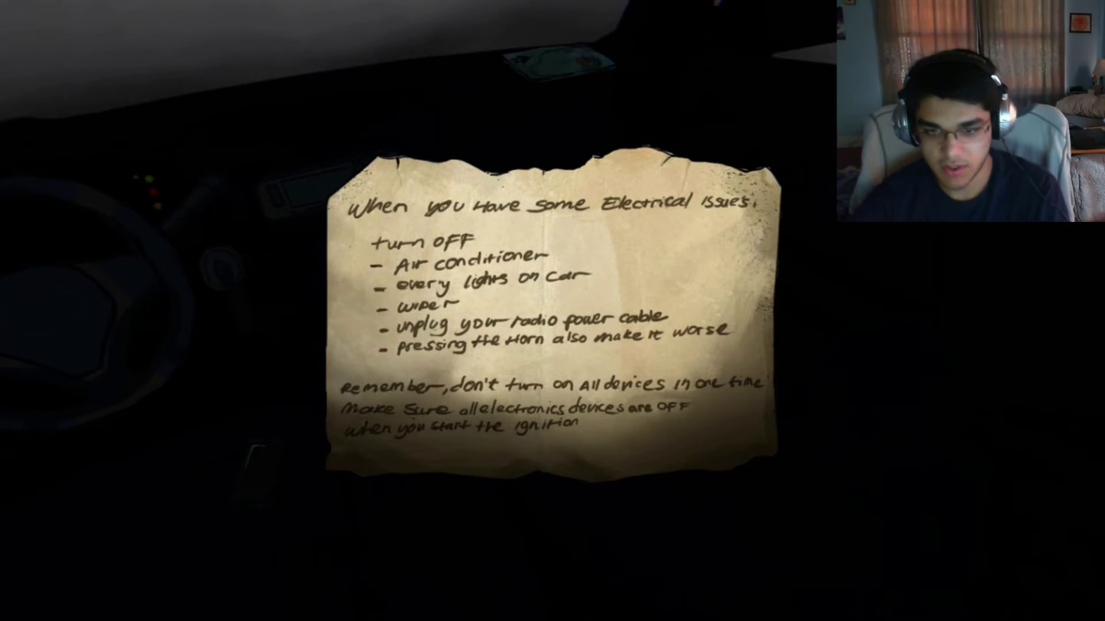
{"action": "left_click", "coordinate": [553, 315]}
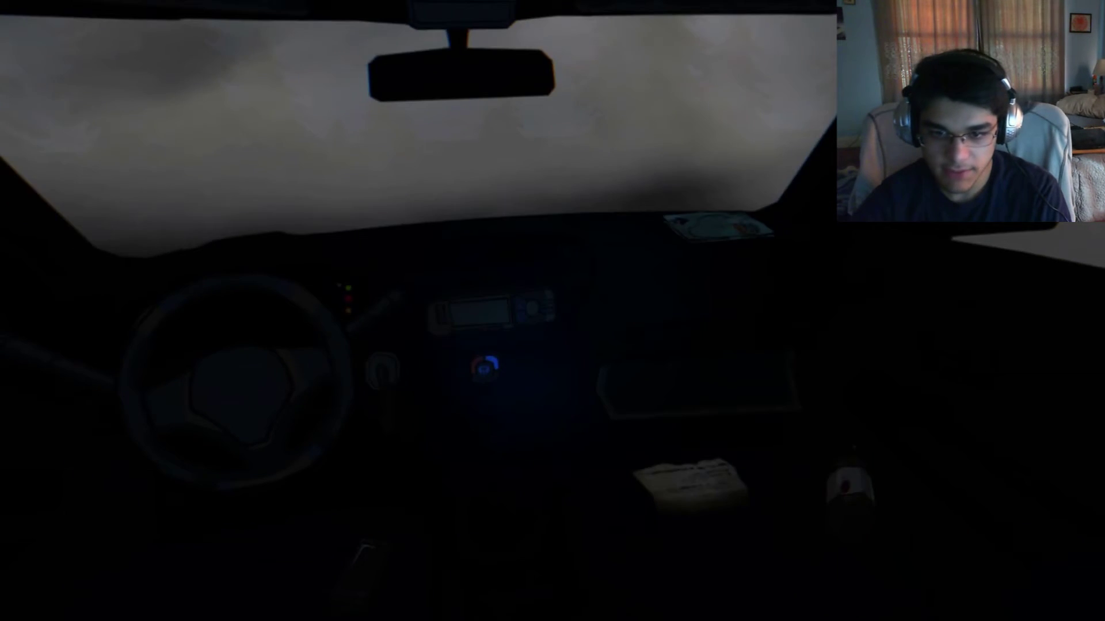
Open and cancel a device's GRAB/DROP interaction, which brings up Windows Media Player.
{"action": "left_click", "coordinate": [553, 314]}
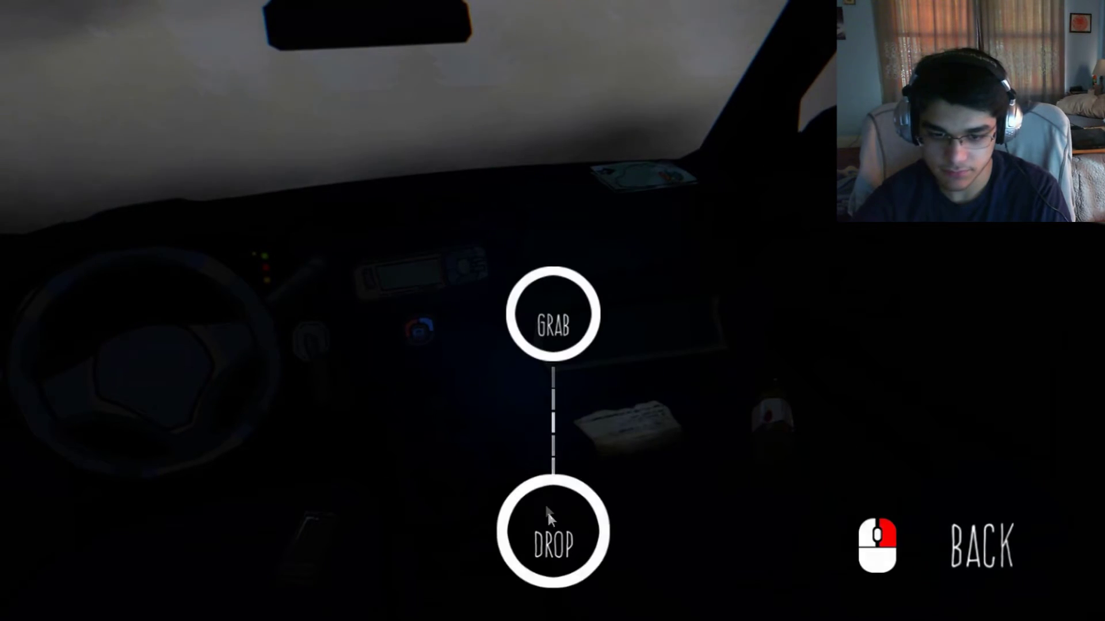
{"action": "left_click", "coordinate": [548, 513]}
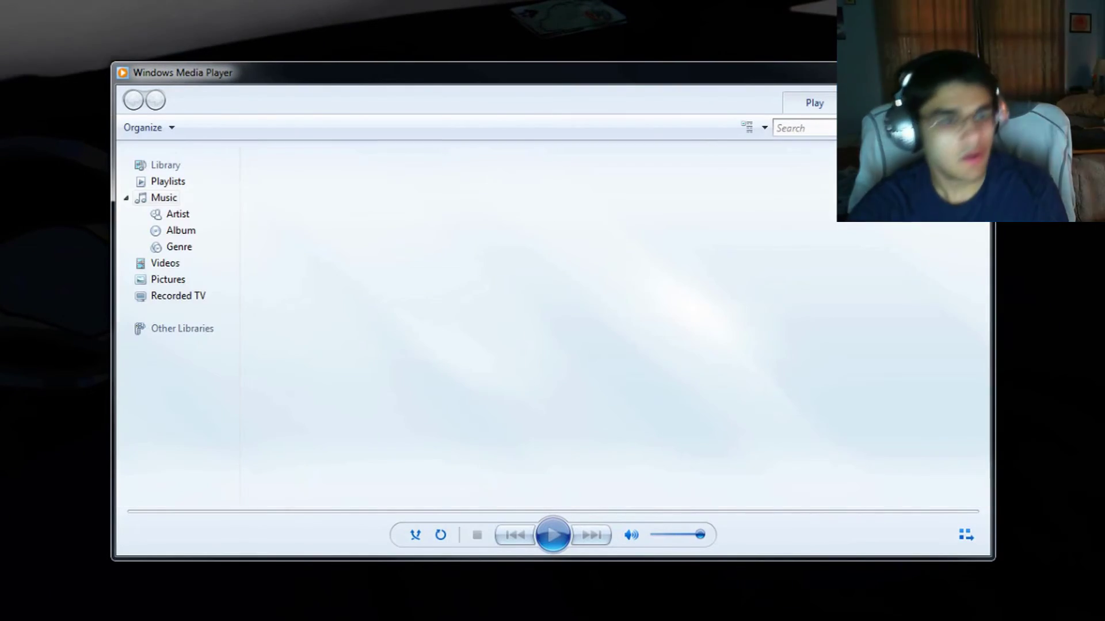
Alt+Tab away from Windows Media Player back to the game window.
{"action": "key", "text": "alt+Tab"}
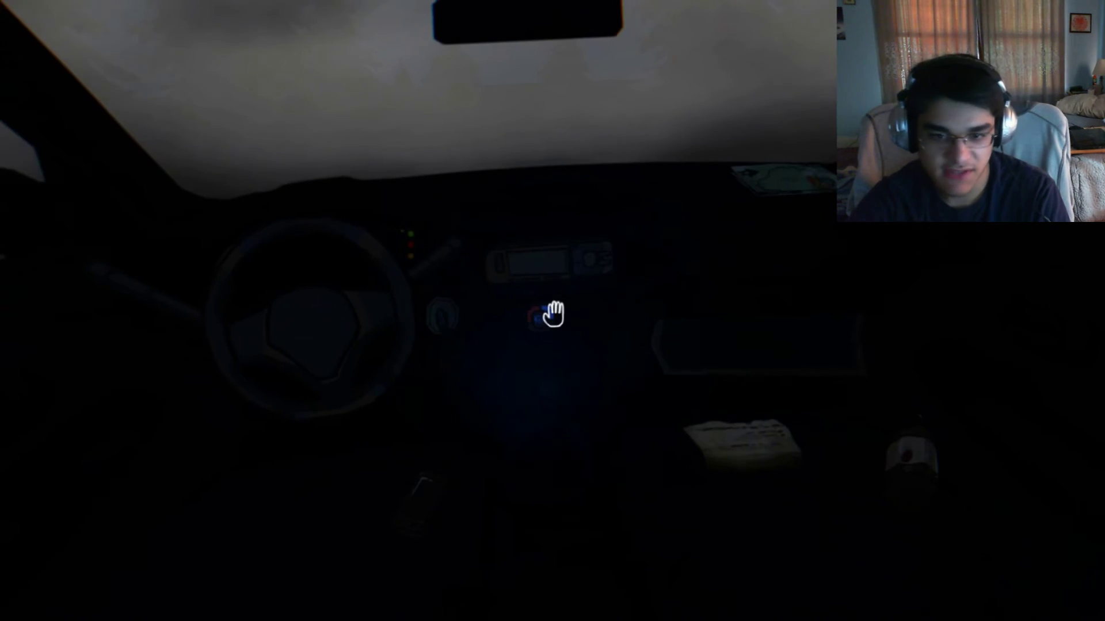
Try operating the air-conditioning dial on the dark dashboard.
{"action": "left_click", "coordinate": [552, 314]}
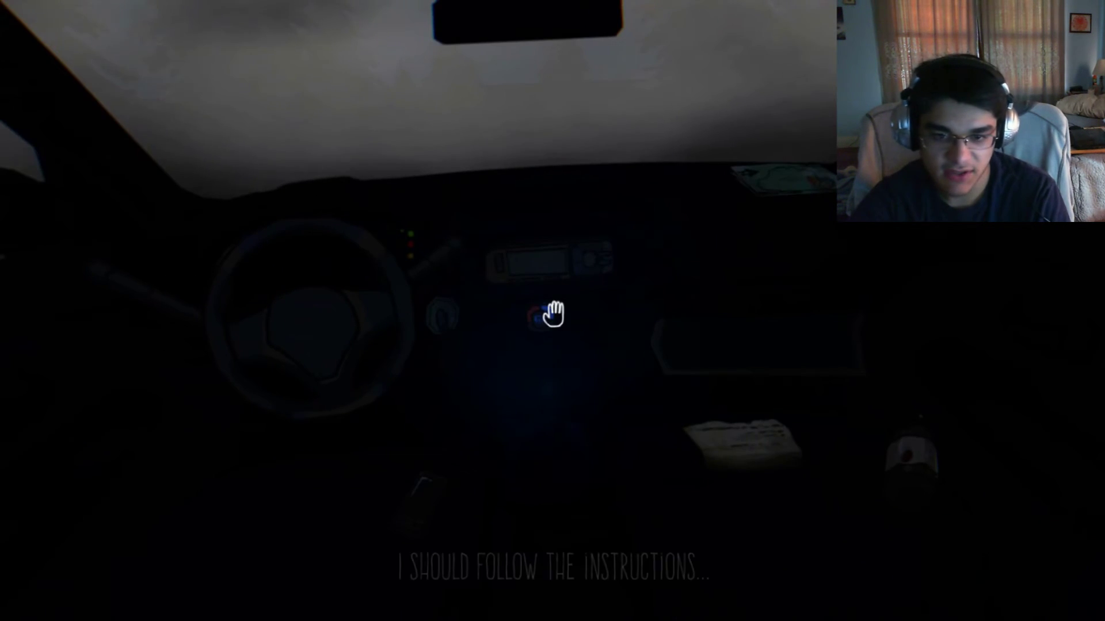